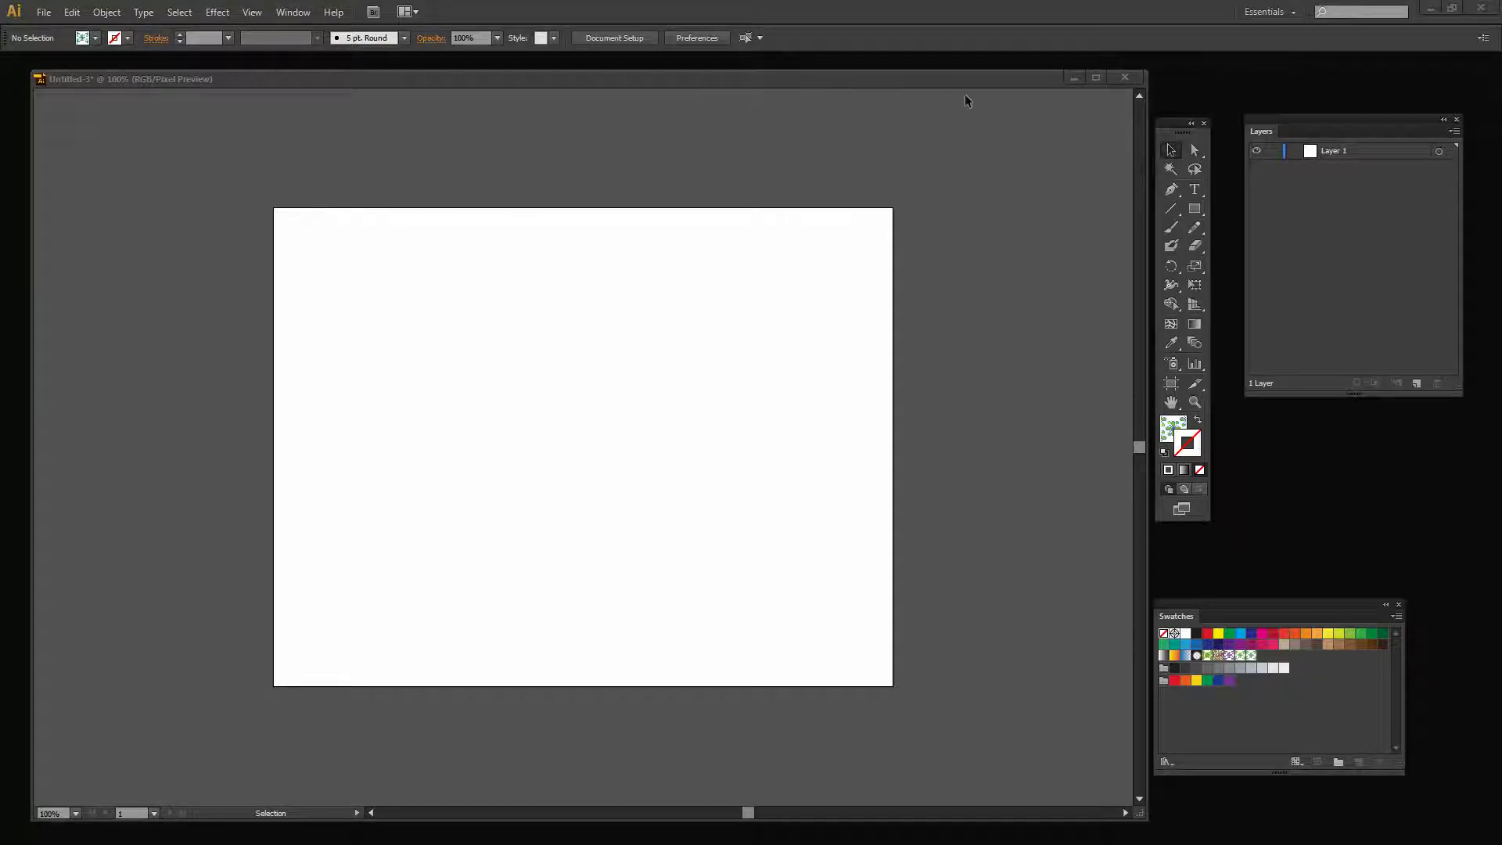
# Draw a rectangle spanning the artboard corner to corner and fill it with New Pattern 2
pyautogui.click(1195, 207)
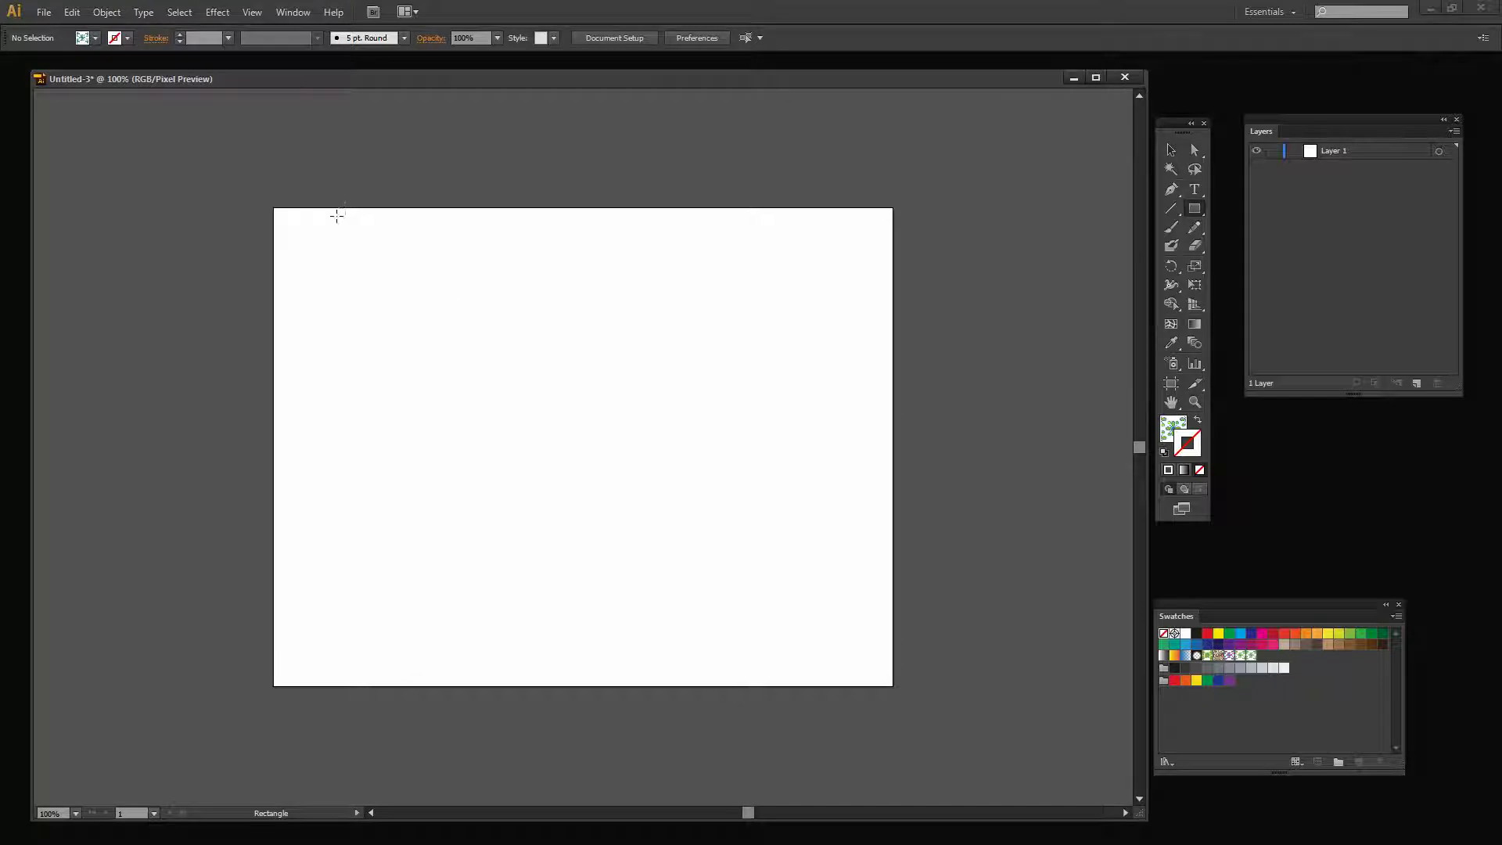
pyautogui.moveTo(273, 207); pyautogui.dragTo(895, 684)
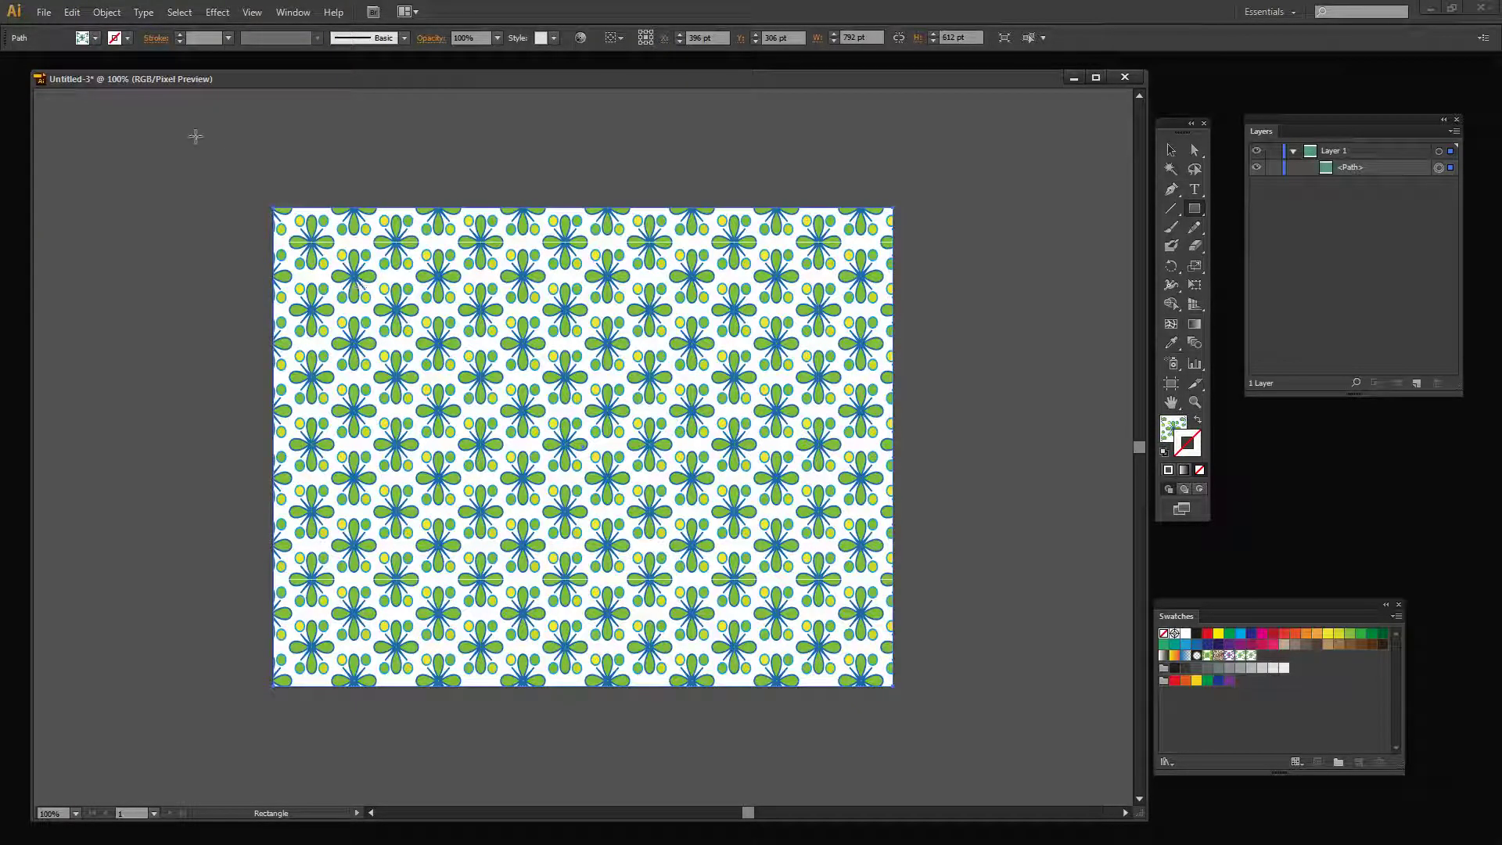
pyautogui.click(95, 38)
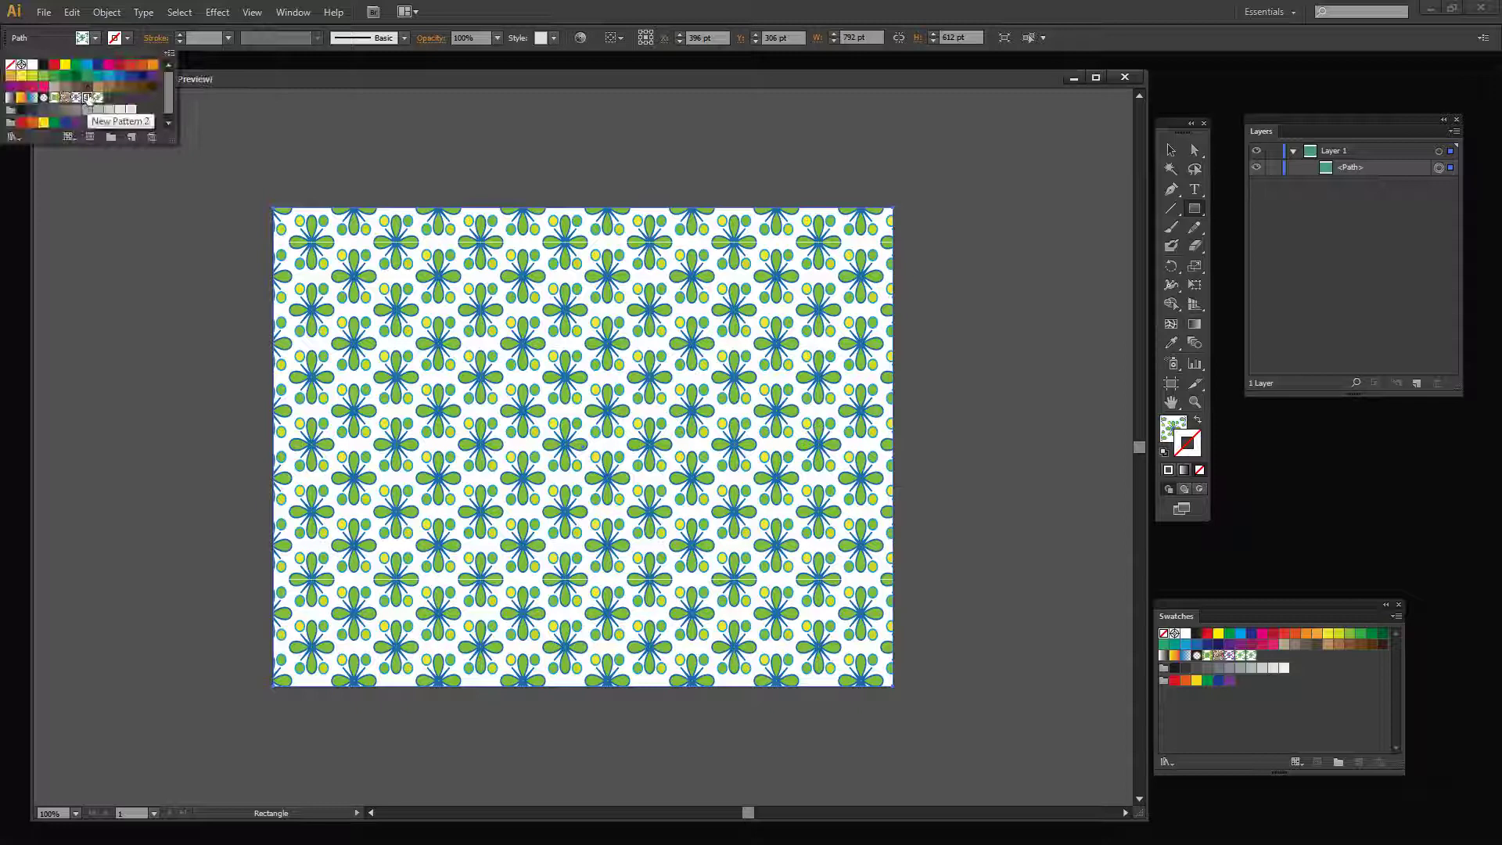
pyautogui.click(88, 98)
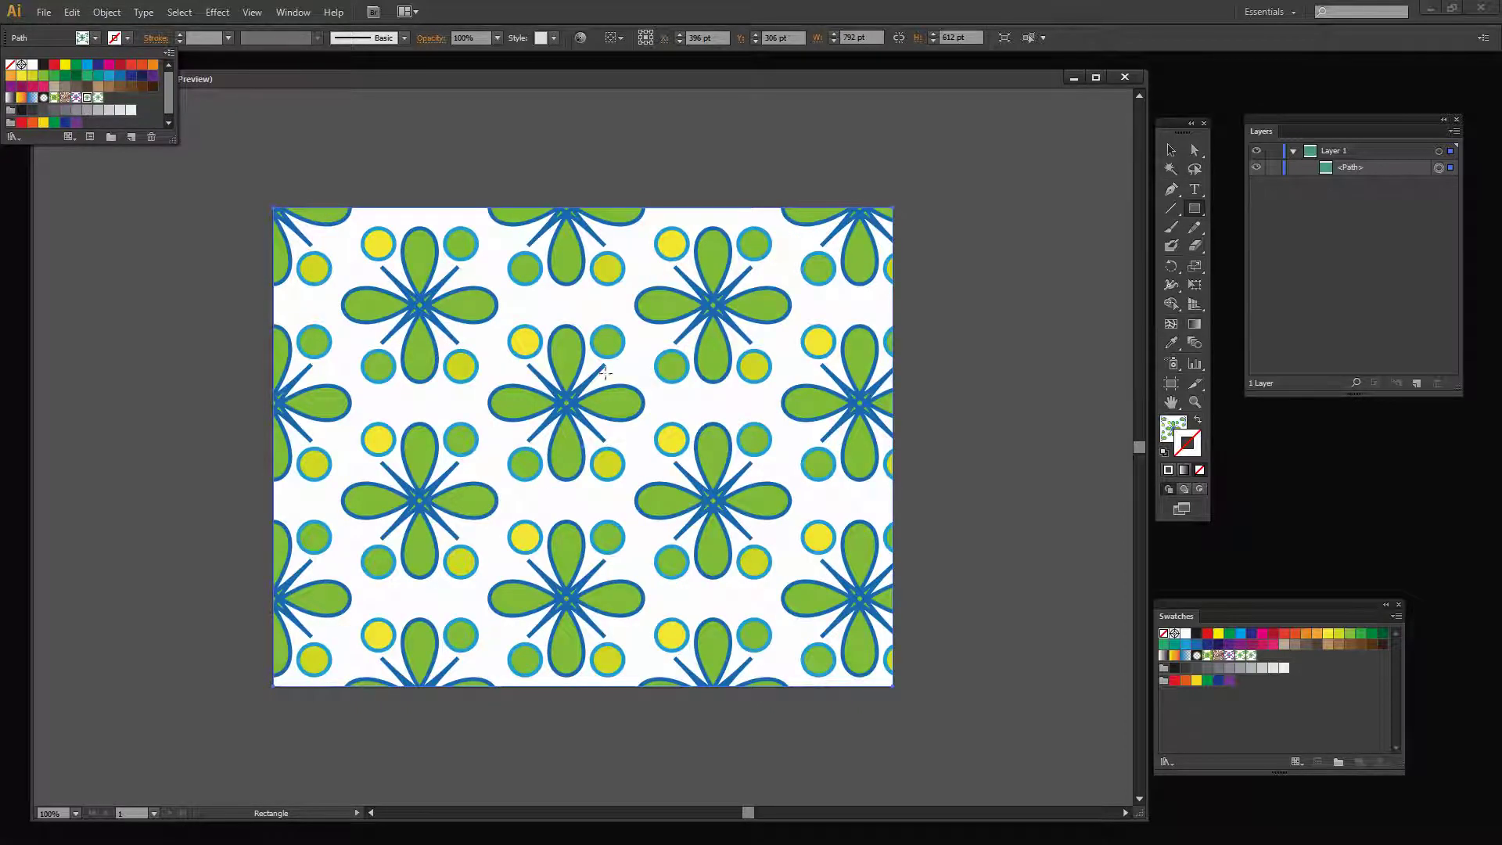
# Scale only the rectangle's pattern to 75% uniform, with Transform Objects unchecked
pyautogui.click(106, 12)
pyautogui.click(106, 12)
pyautogui.moveTo(118, 33)
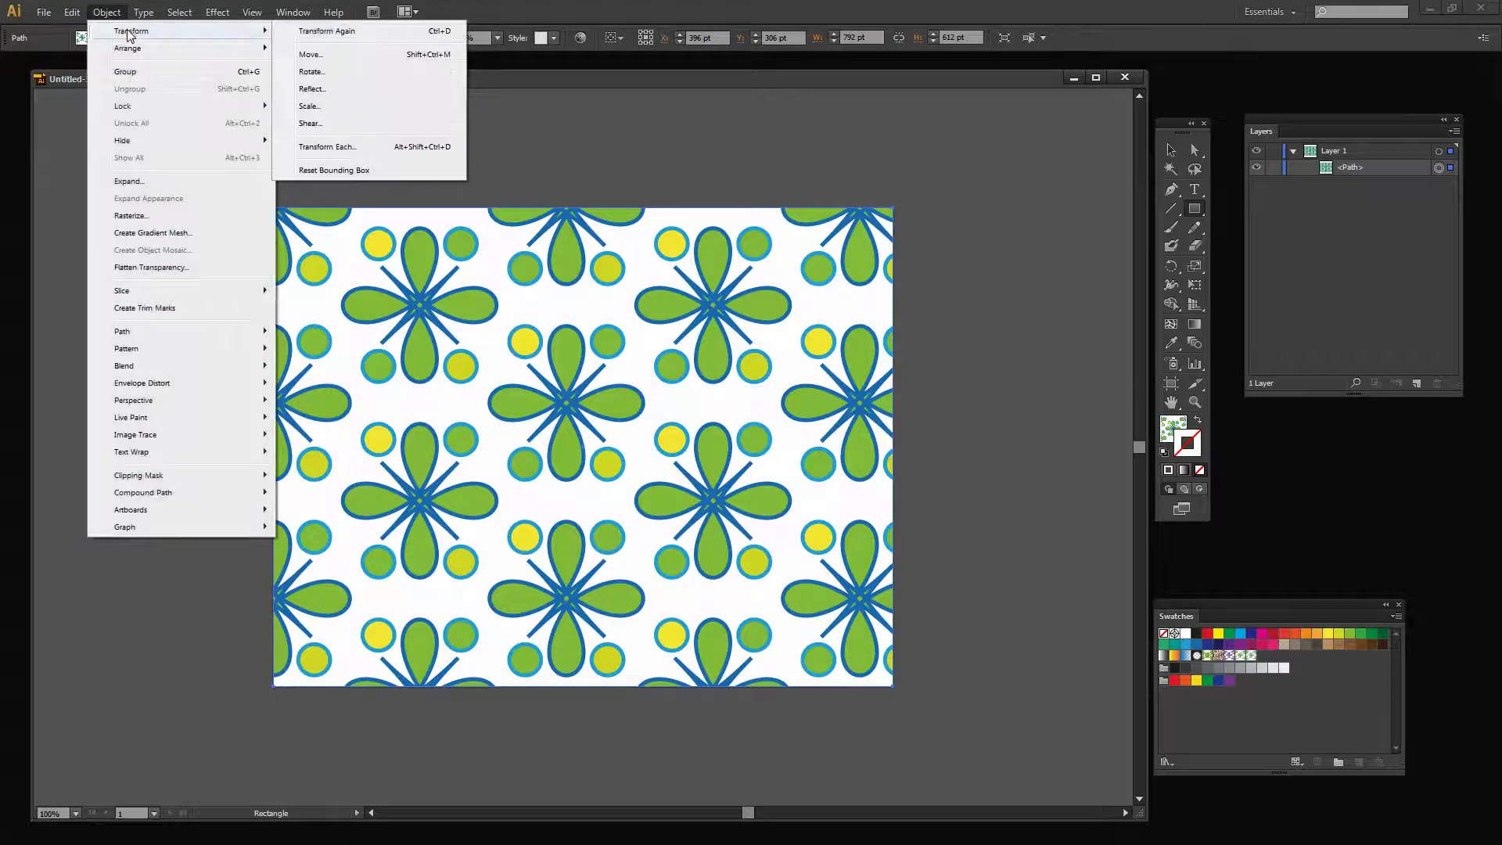
pyautogui.click(321, 108)
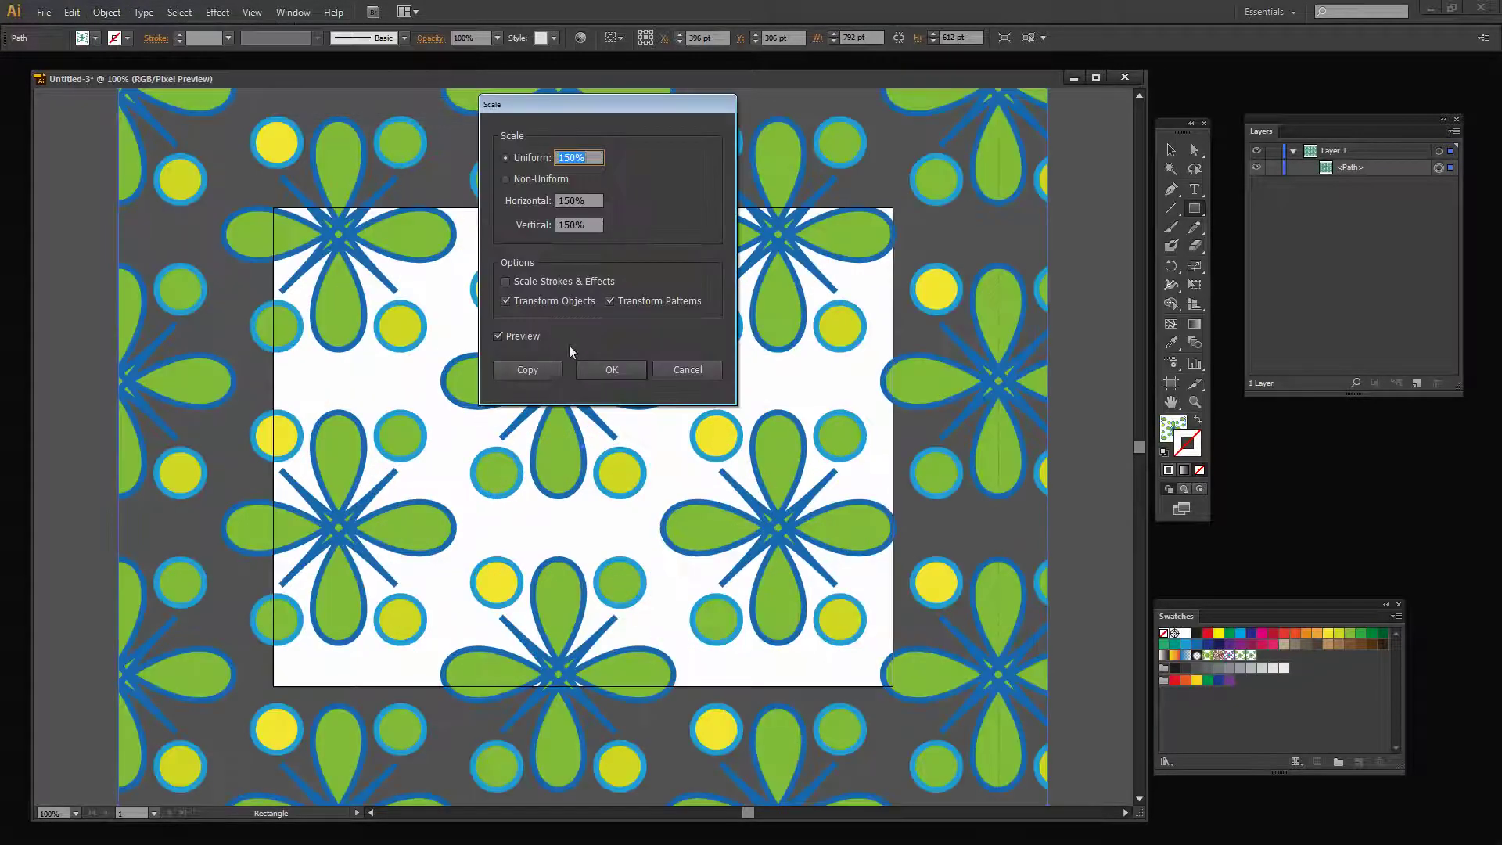
pyautogui.click(506, 301)
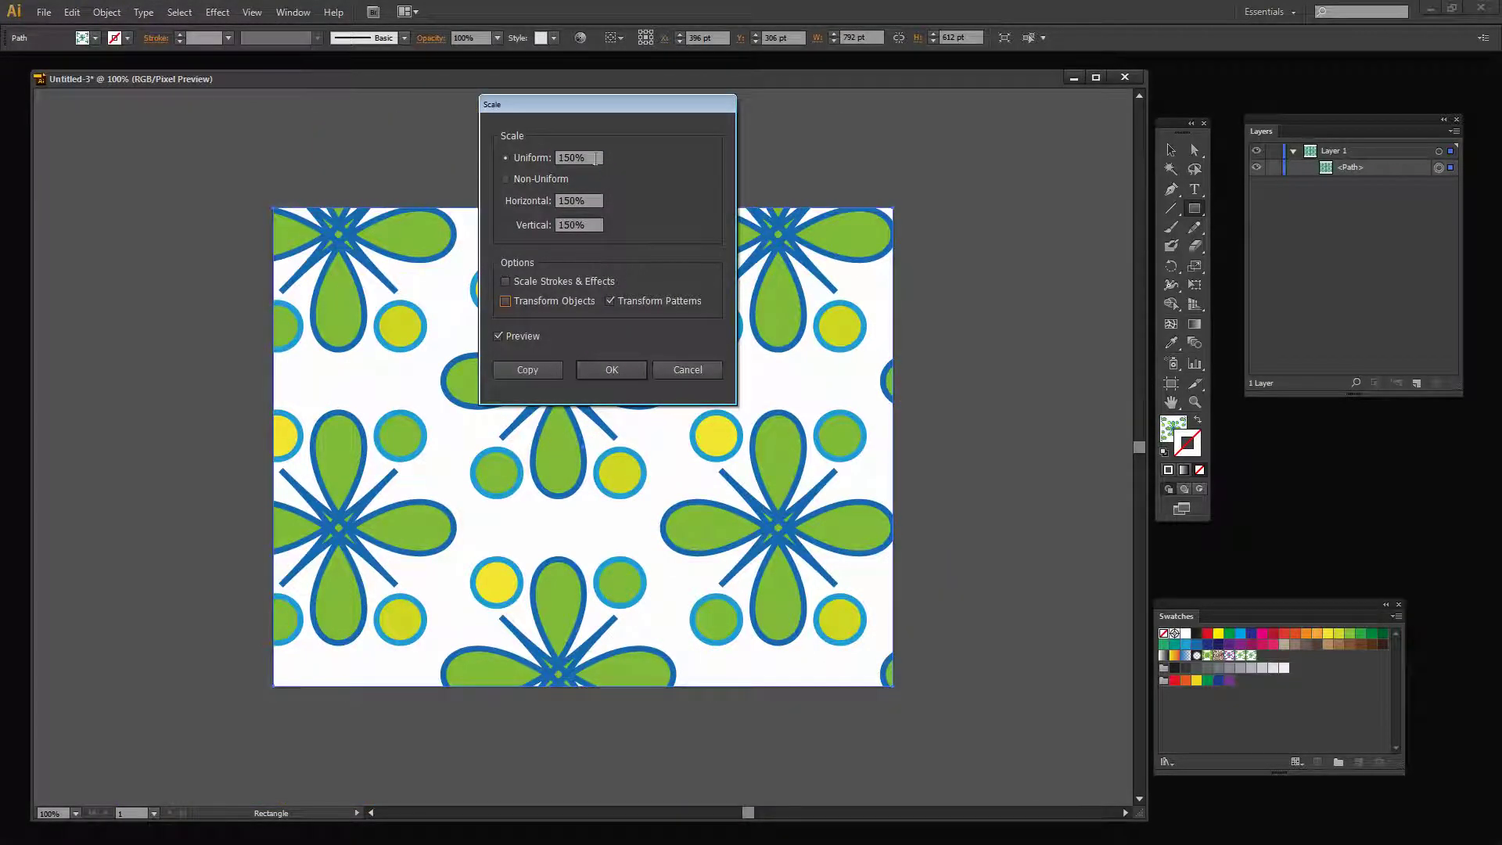
pyautogui.doubleClick(595, 158)
pyautogui.write('75%')
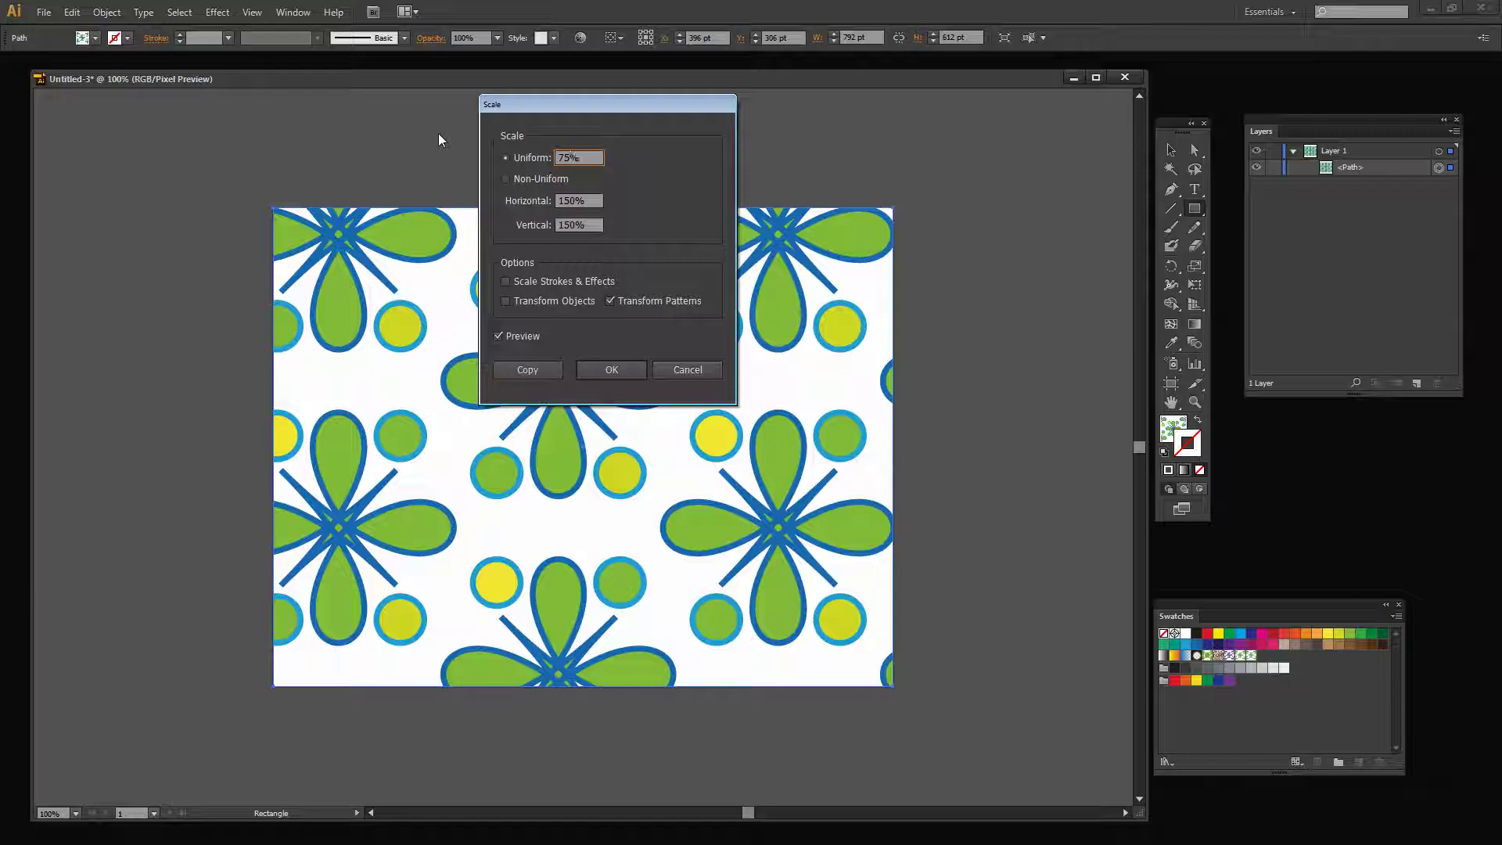
pyautogui.moveTo(626, 115); pyautogui.dragTo(1106, 180)
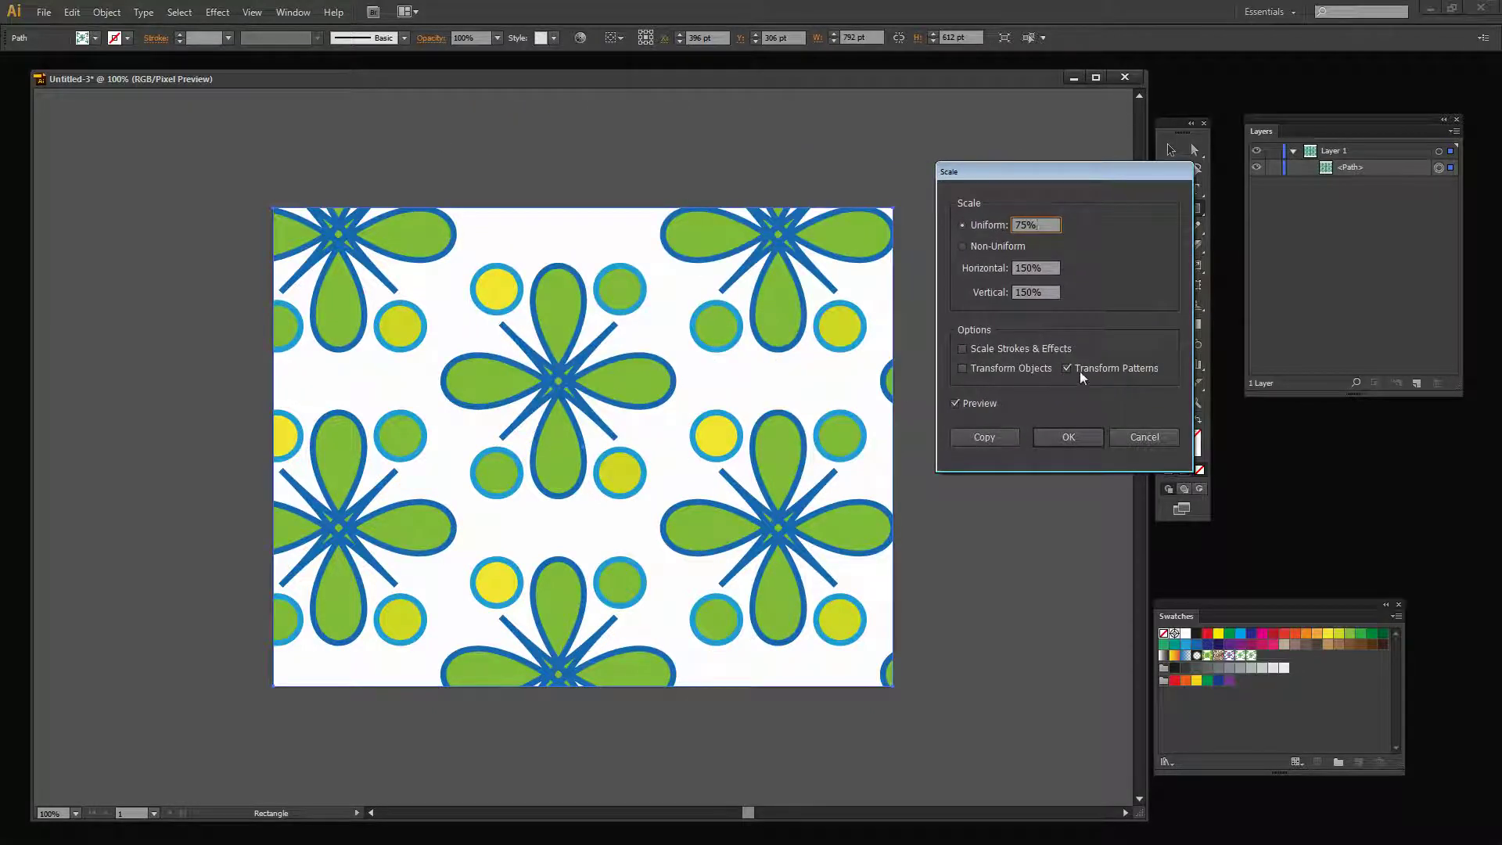
pyautogui.click(1058, 438)
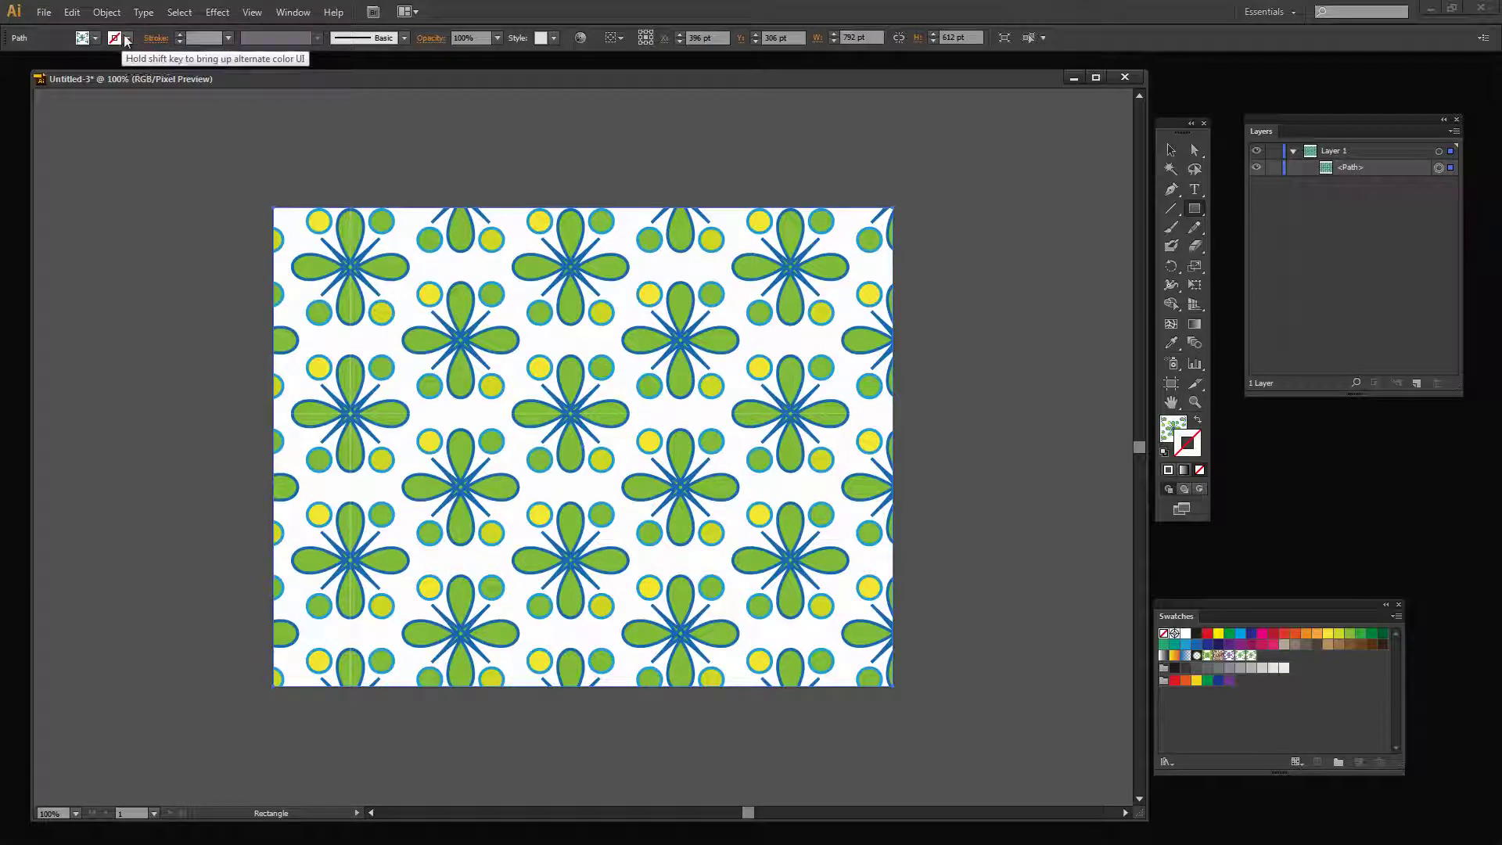
# Scale the pattern again, this time to 50% uniform
pyautogui.click(106, 12)
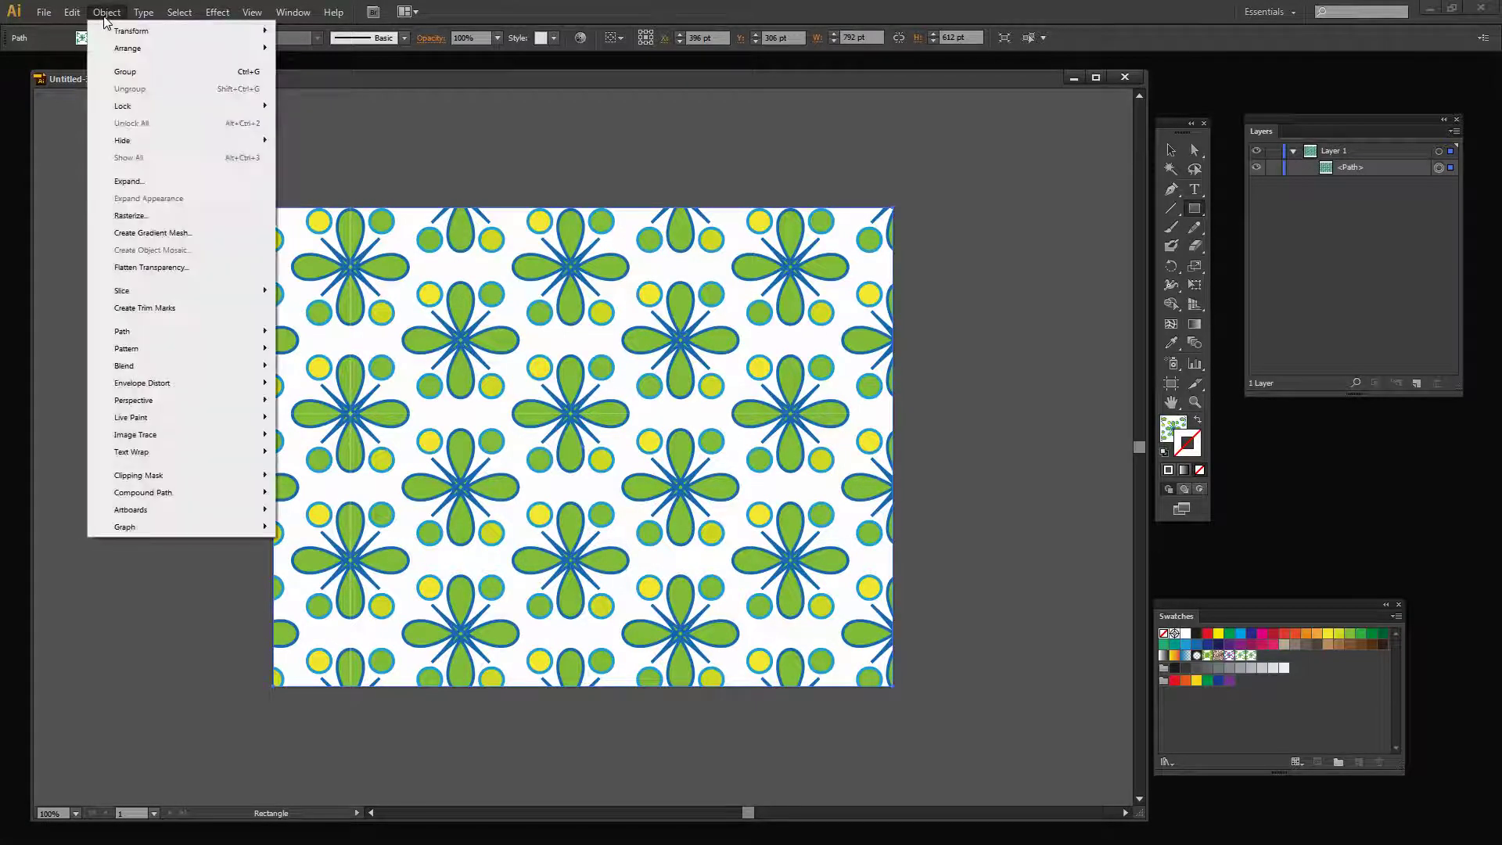
pyautogui.moveTo(123, 33)
pyautogui.click(307, 106)
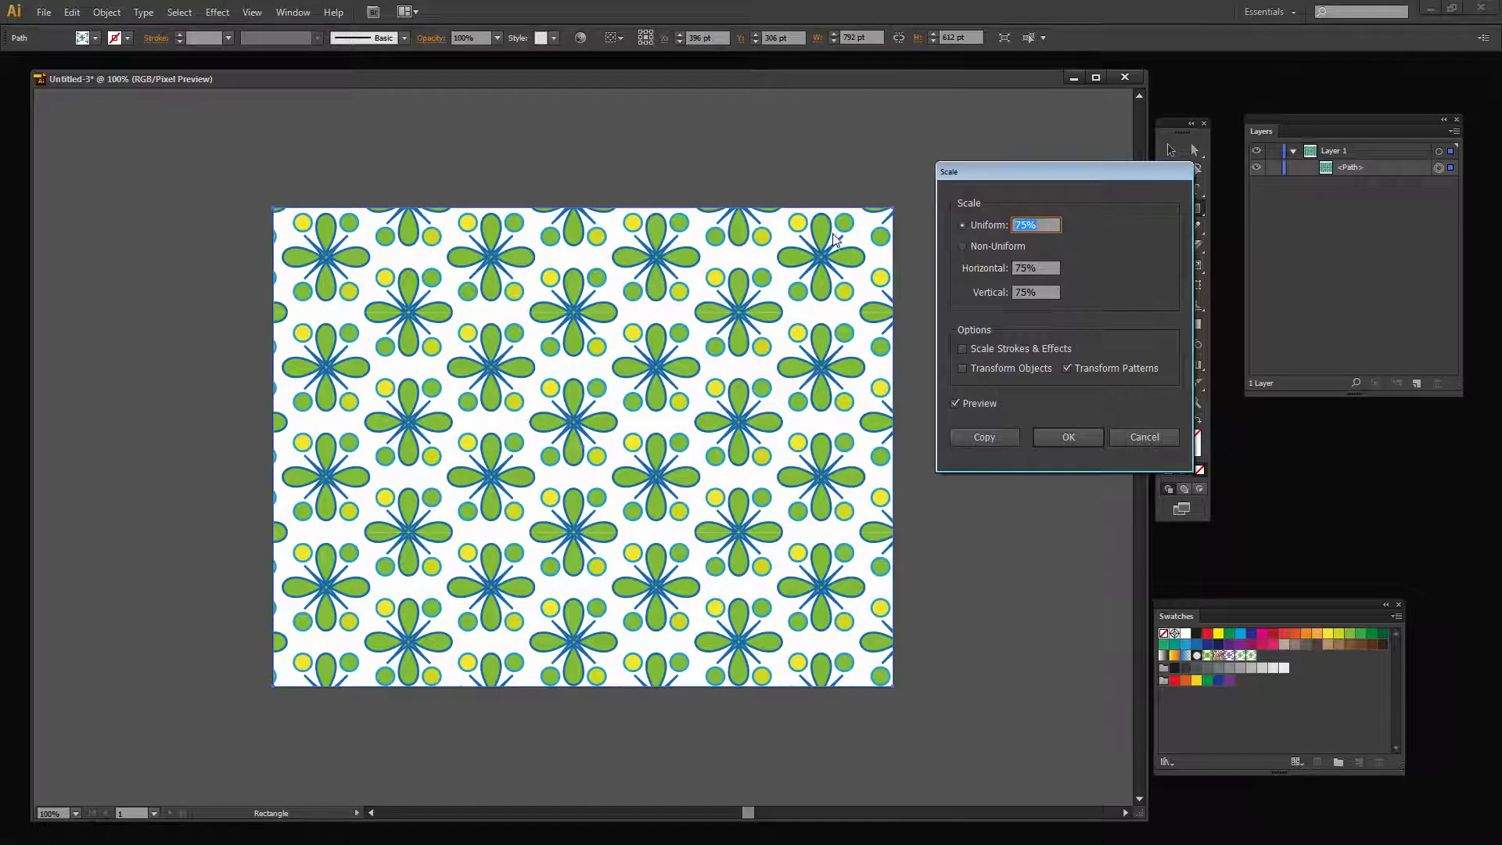
pyautogui.write('50')
pyautogui.click(1068, 436)
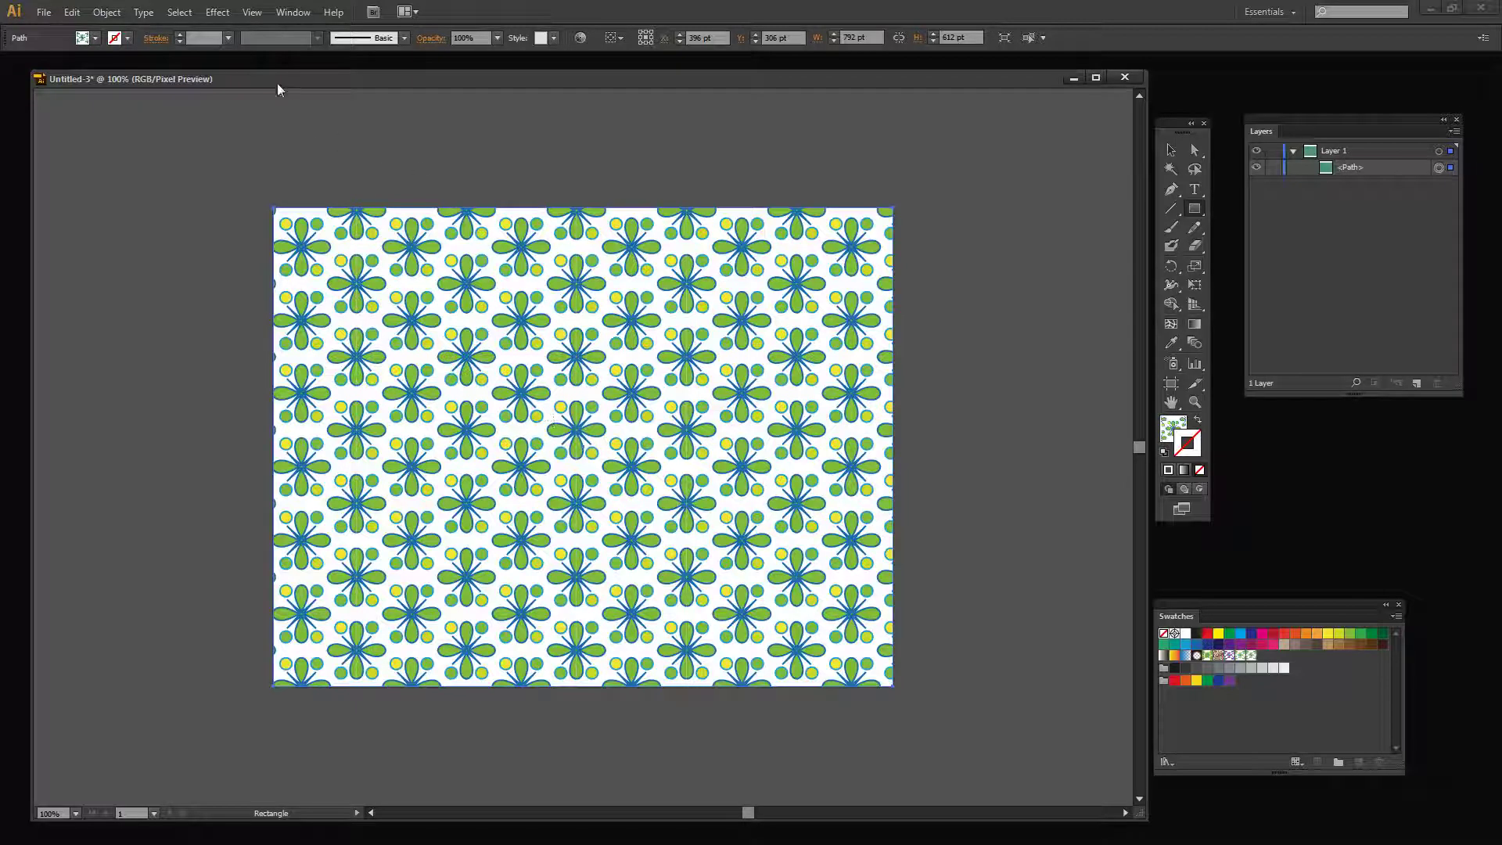
# Show the Transparency panel from the Window menu and reposition its panel group
pyautogui.click(287, 15)
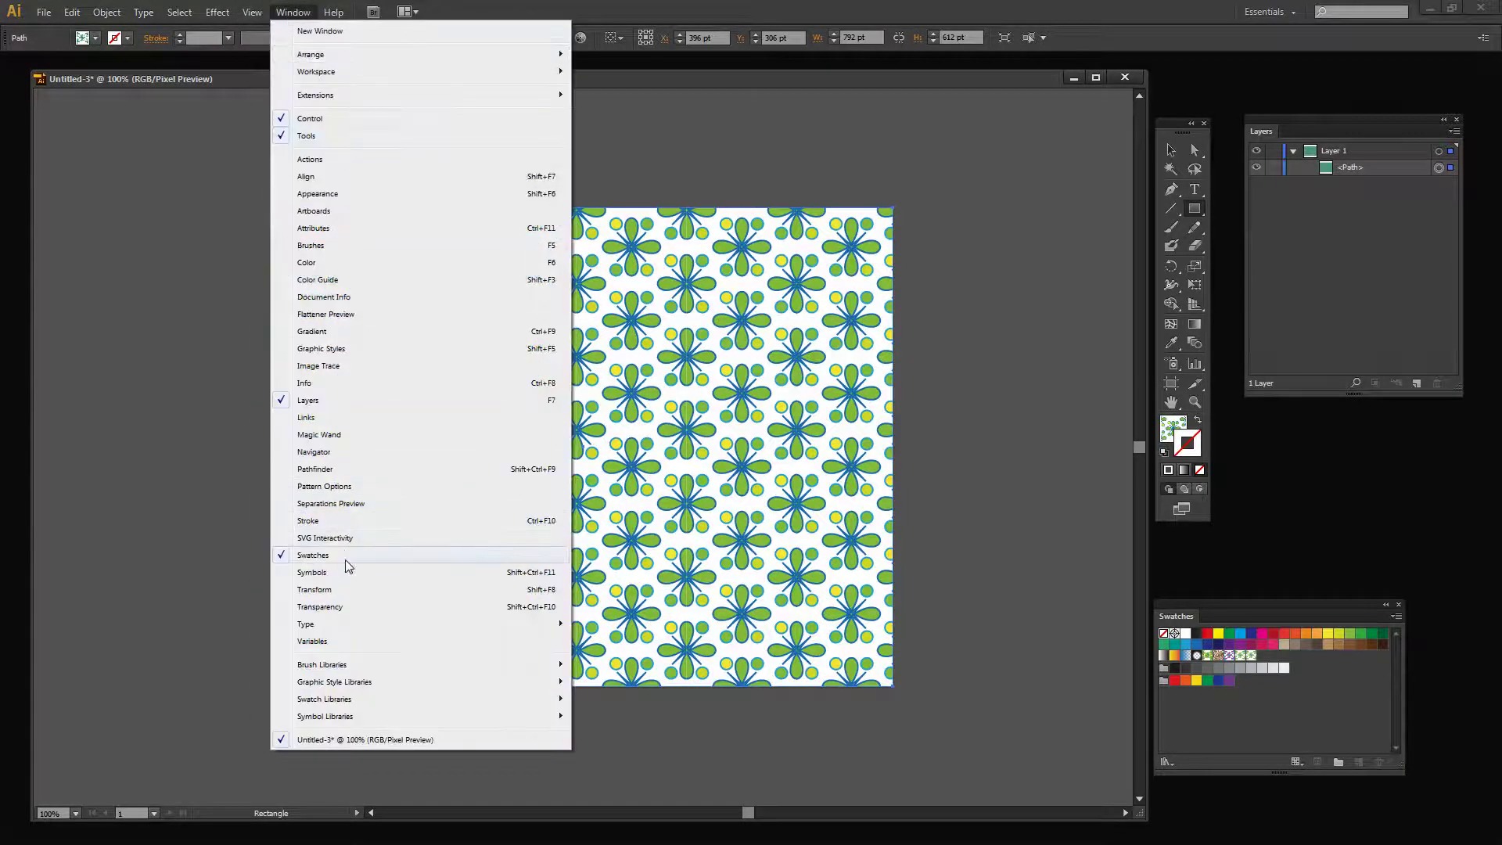
pyautogui.click(342, 601)
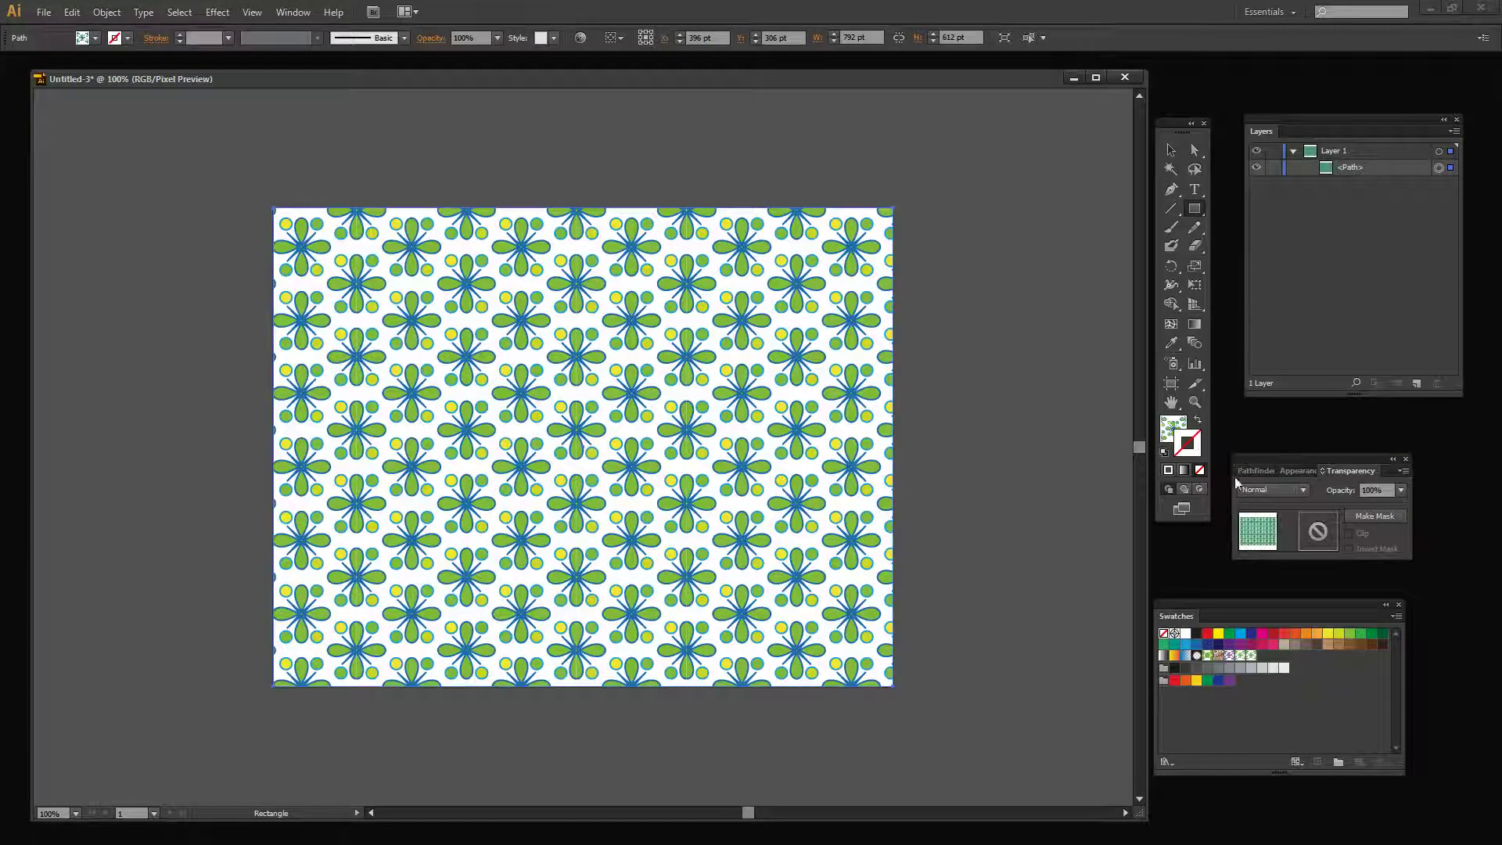
pyautogui.moveTo(1274, 461); pyautogui.dragTo(1262, 428)
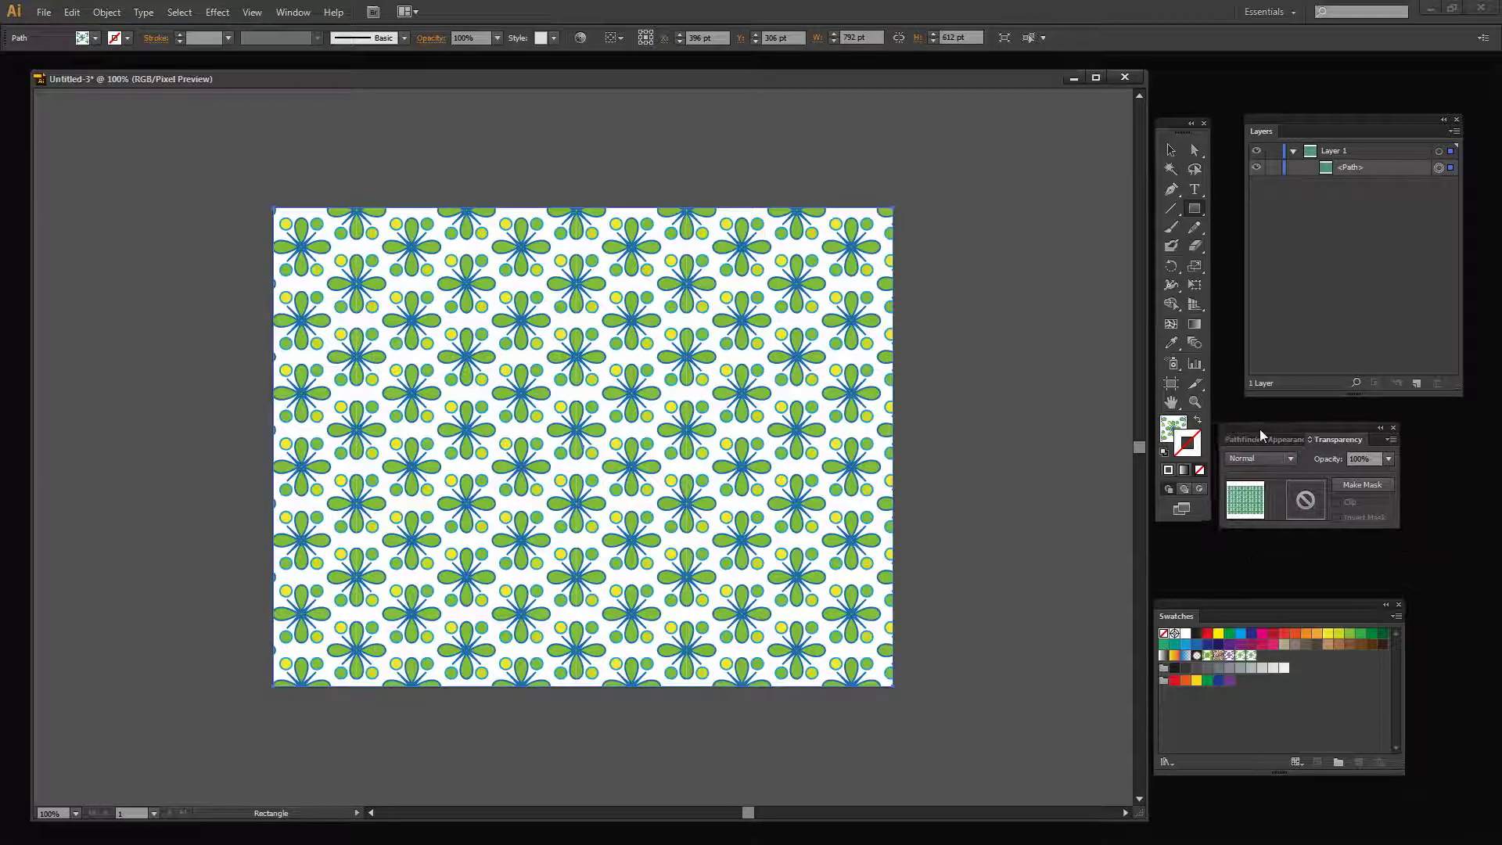
# Create an opacity mask for the pattern rectangle and switch to editing the mask
pyautogui.doubleClick(1304, 501)
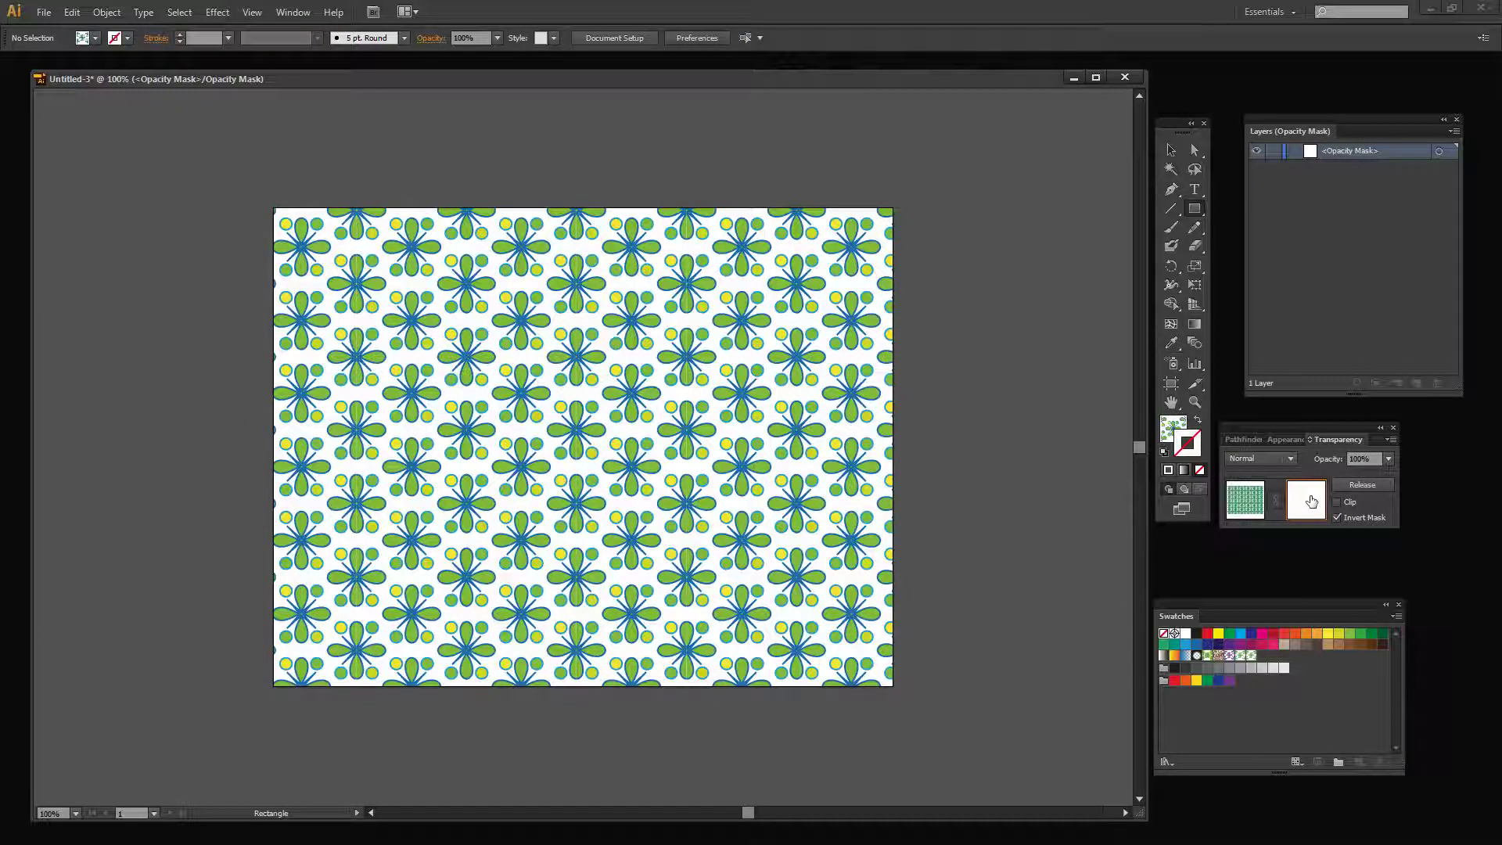
pyautogui.click(1244, 505)
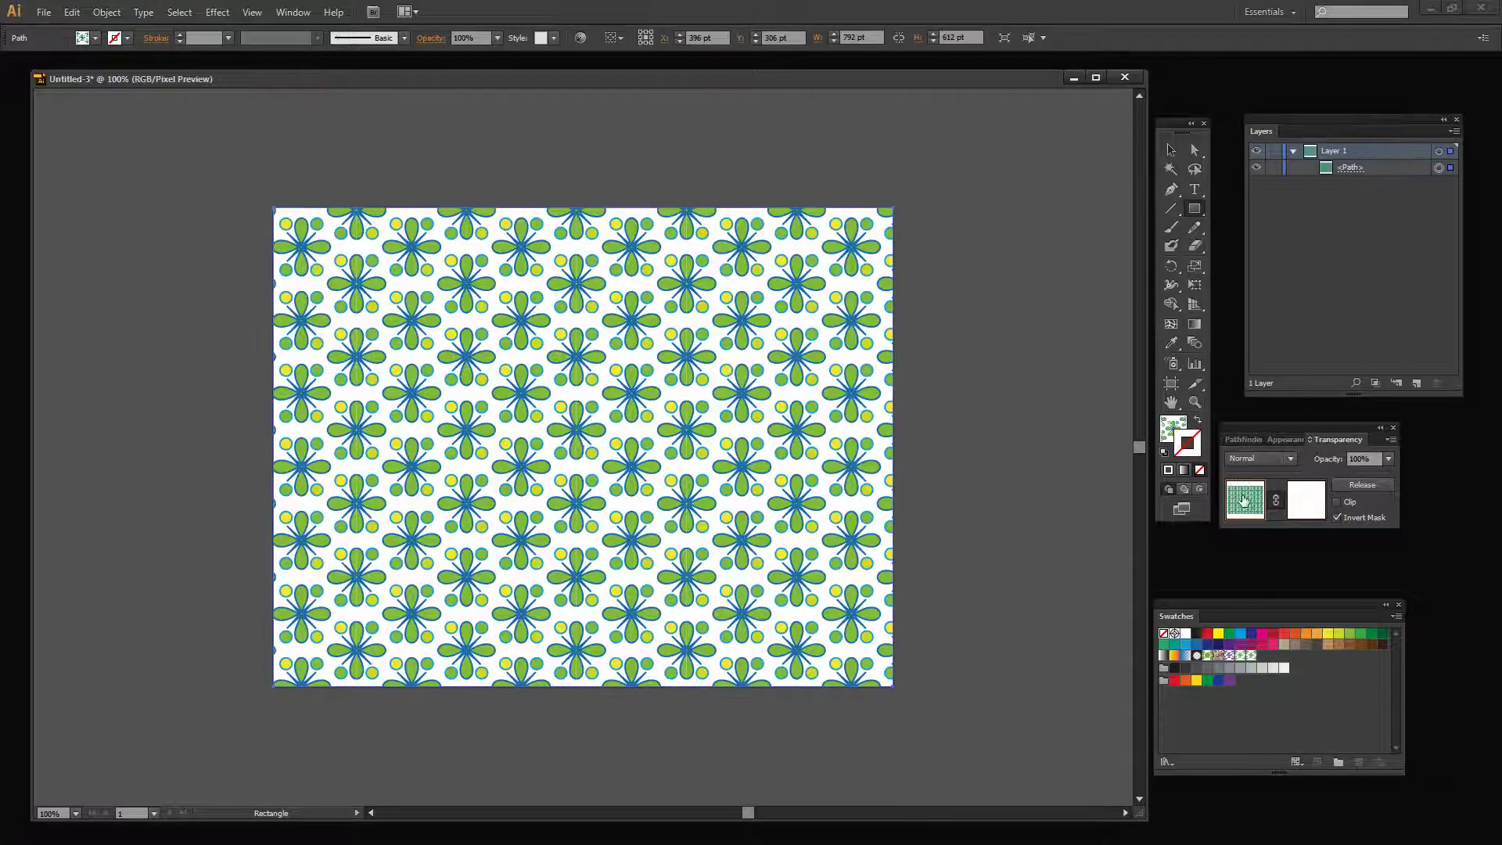
pyautogui.click(1295, 495)
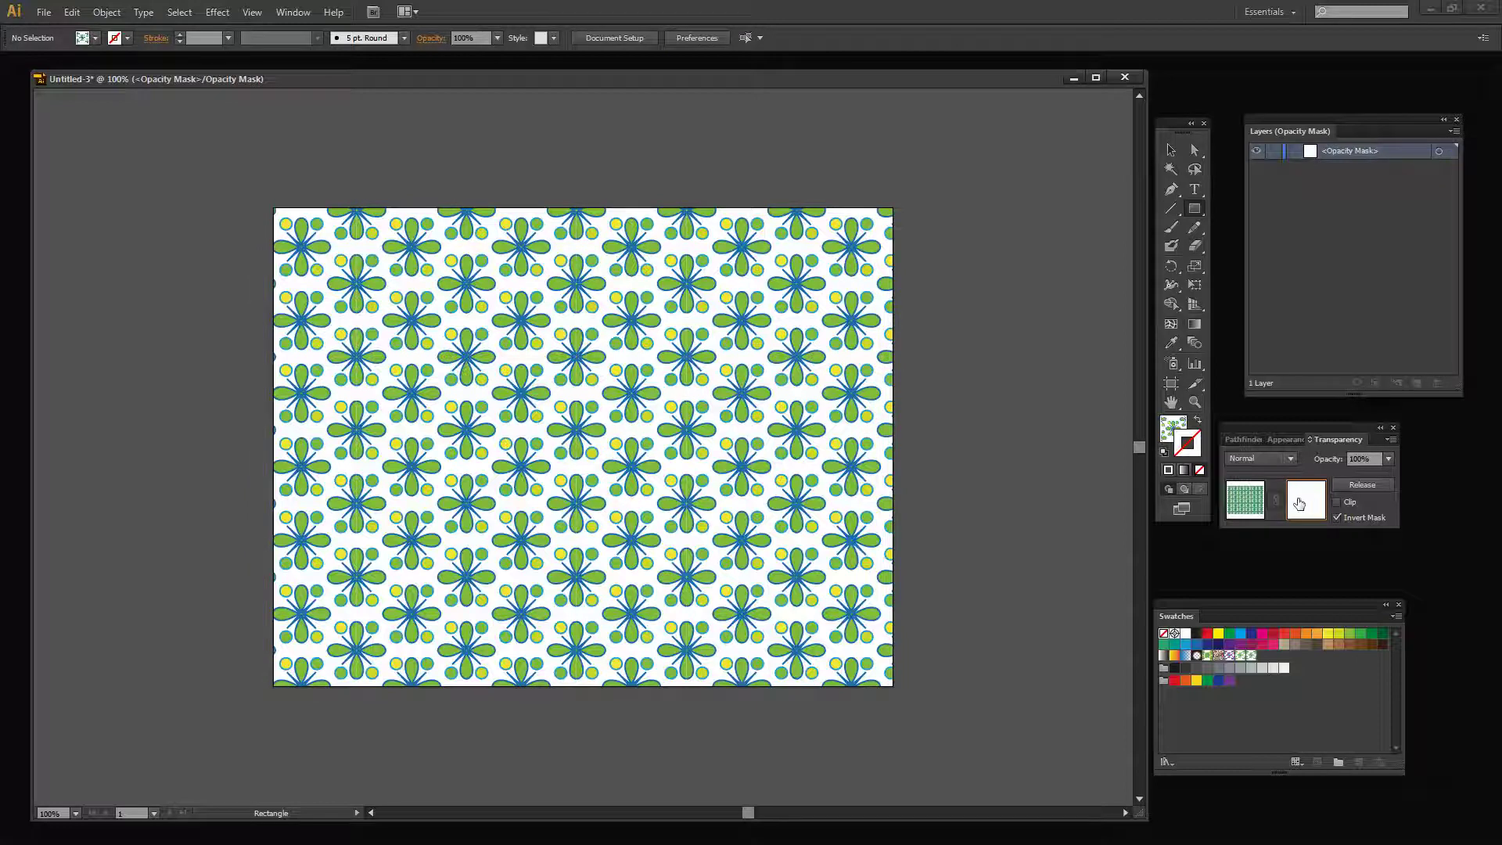
# Place the sample2.jpg grunge texture into the opacity mask via File > Place
pyautogui.click(44, 12)
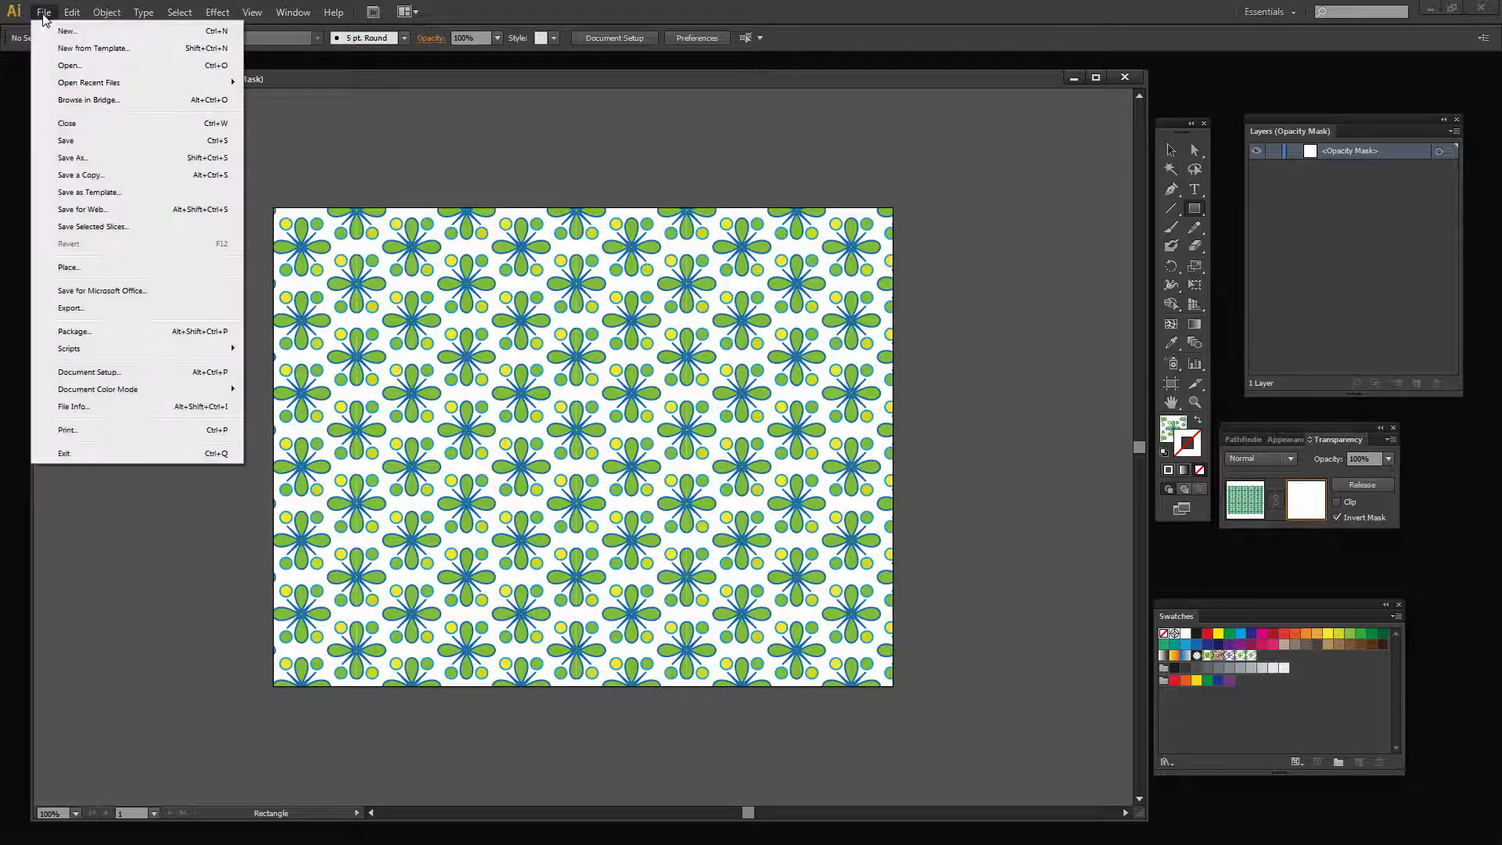
pyautogui.click(71, 267)
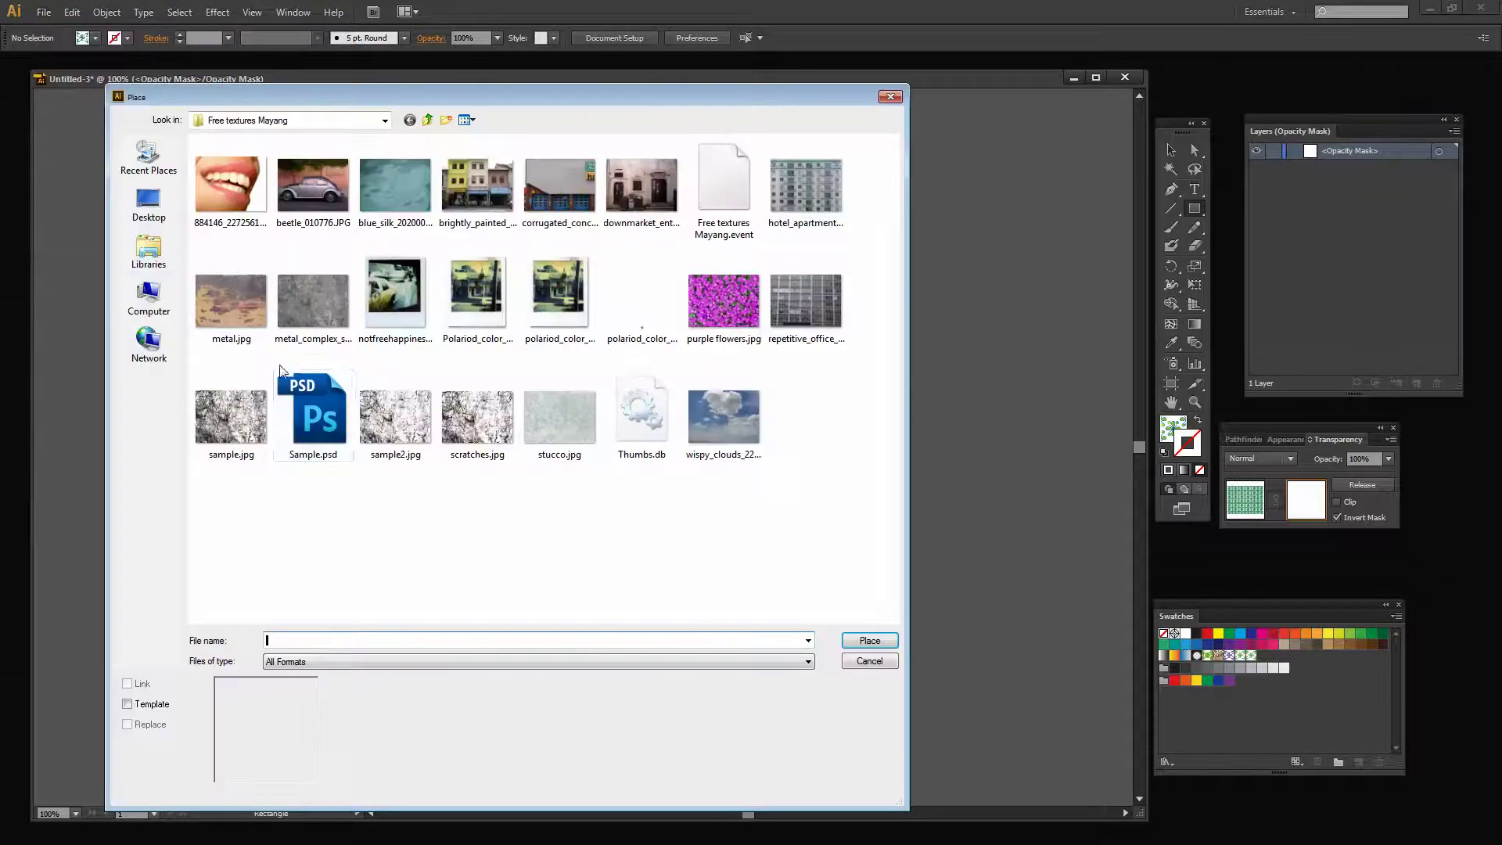
pyautogui.click(395, 419)
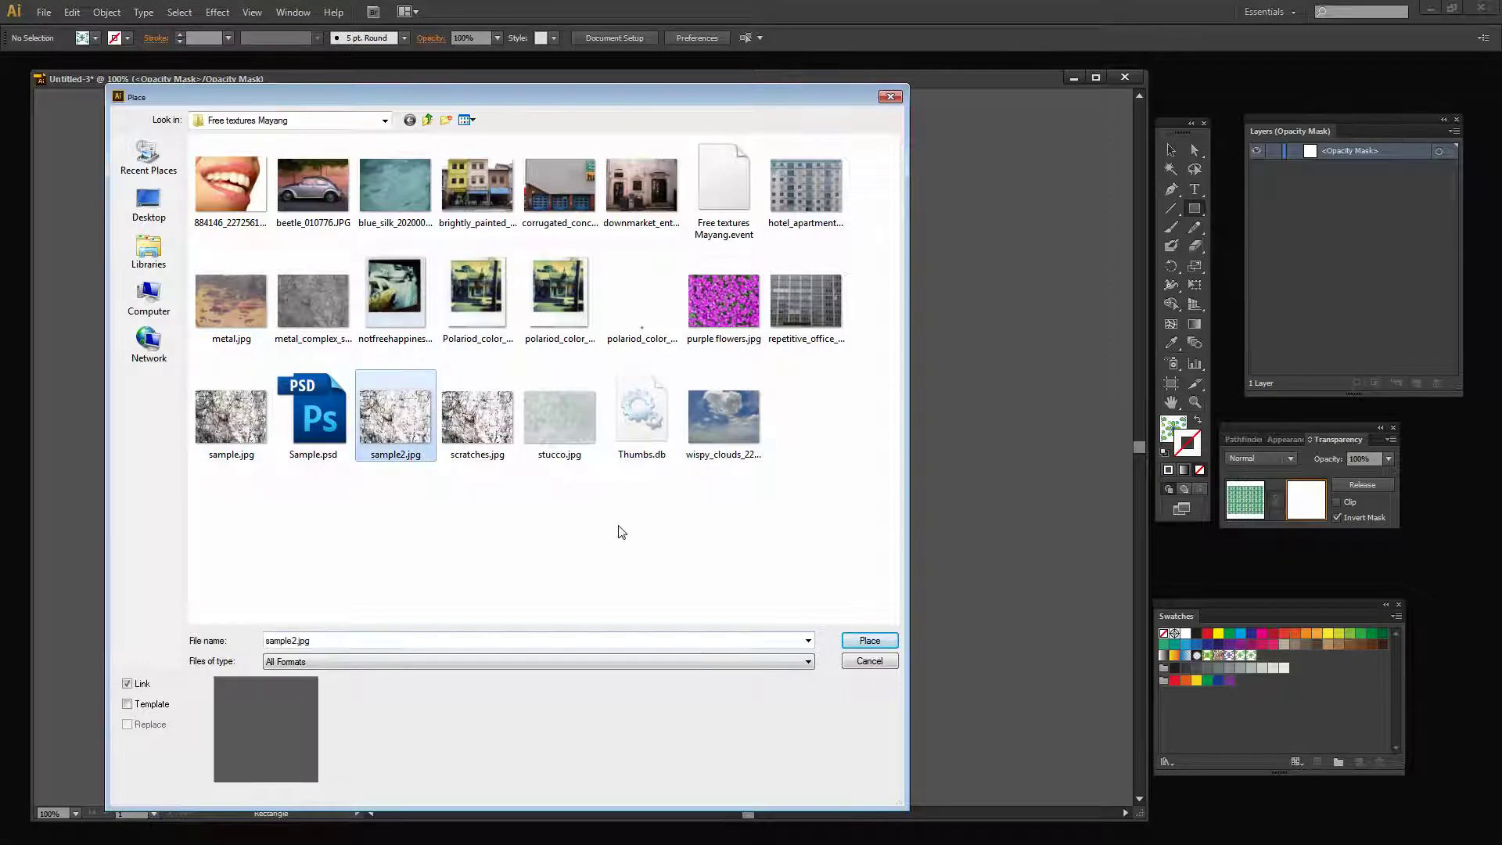
pyautogui.click(869, 640)
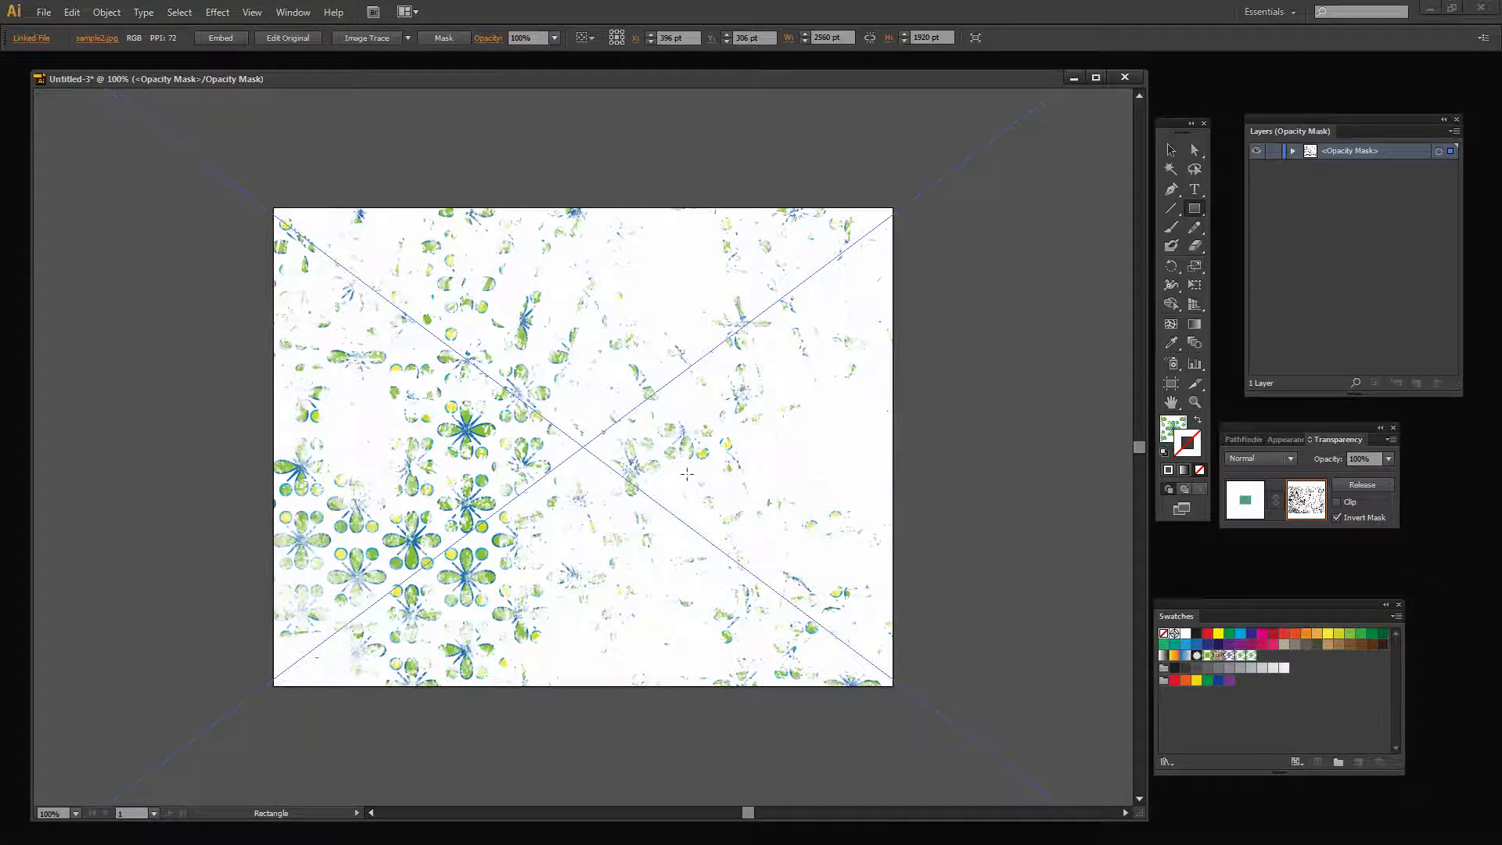
# Uncheck Invert Mask in the Transparency panel
pyautogui.click(1337, 518)
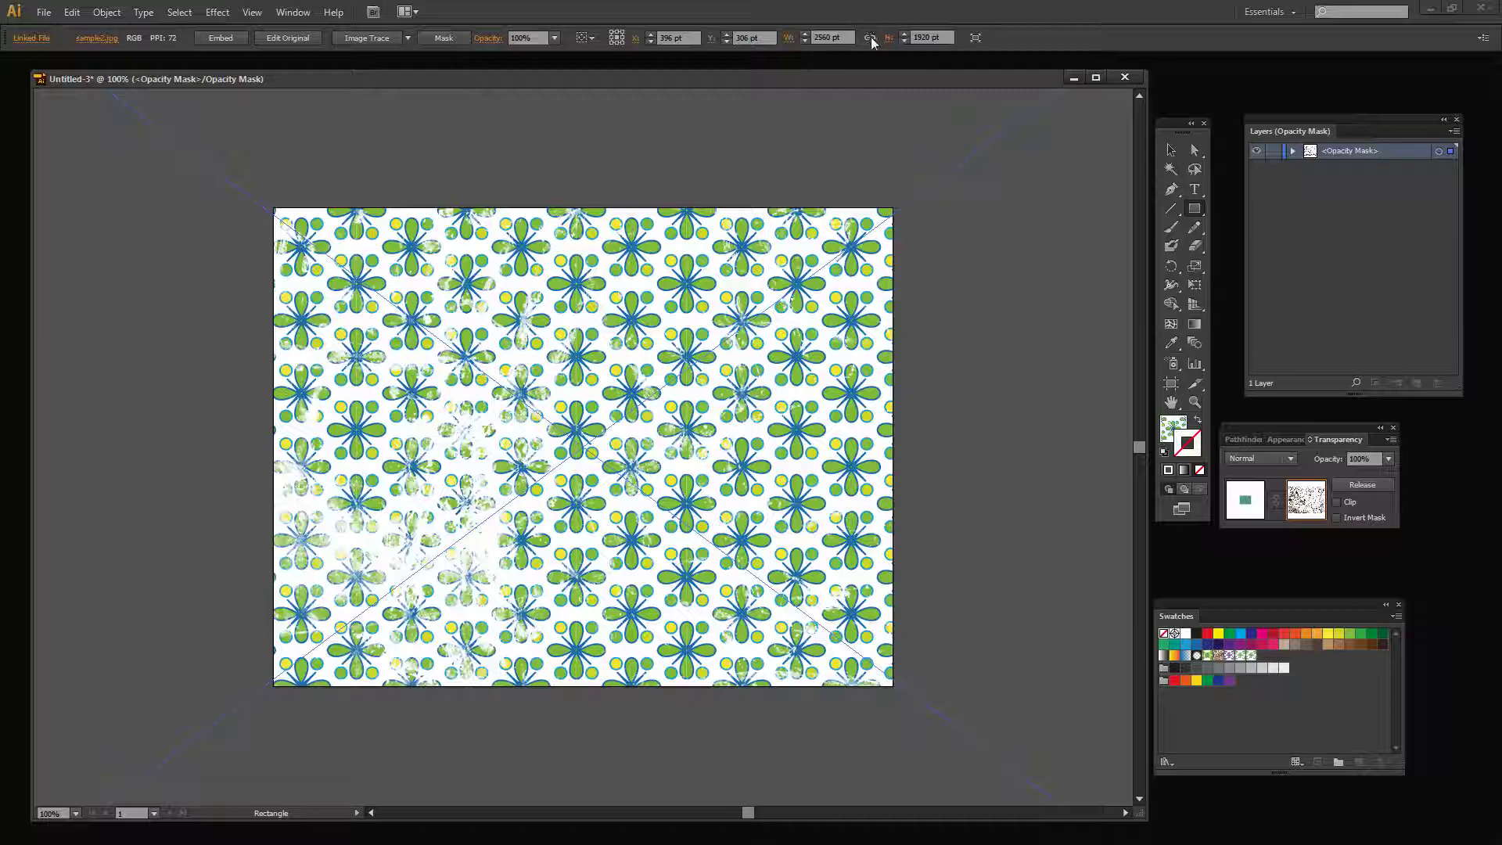
# Set the grunge texture's width to 30% in the control bar
pyautogui.click(847, 42)
pyautogui.write('3')
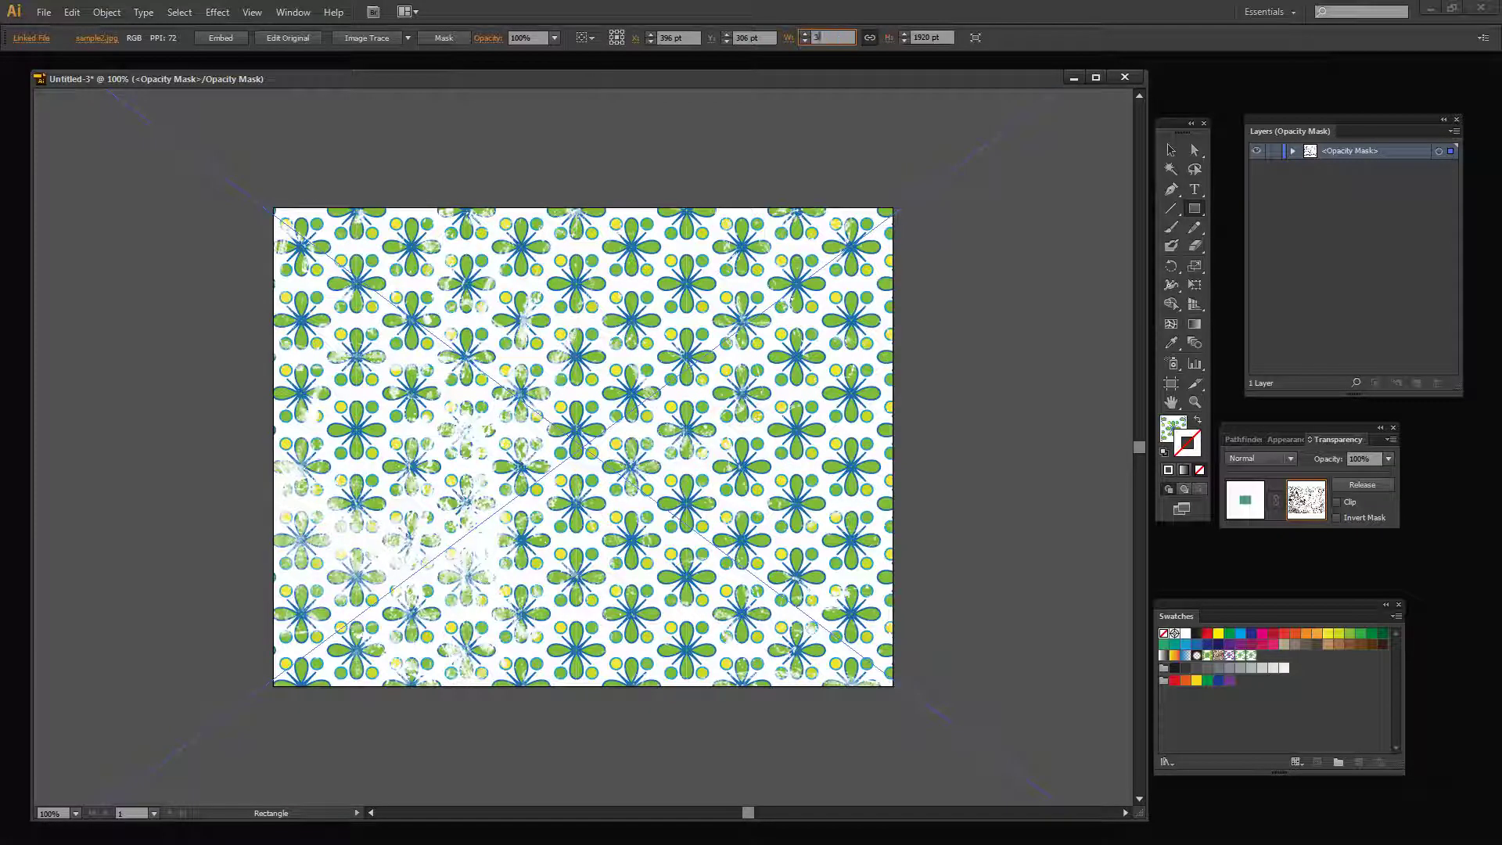
pyautogui.write('0%')
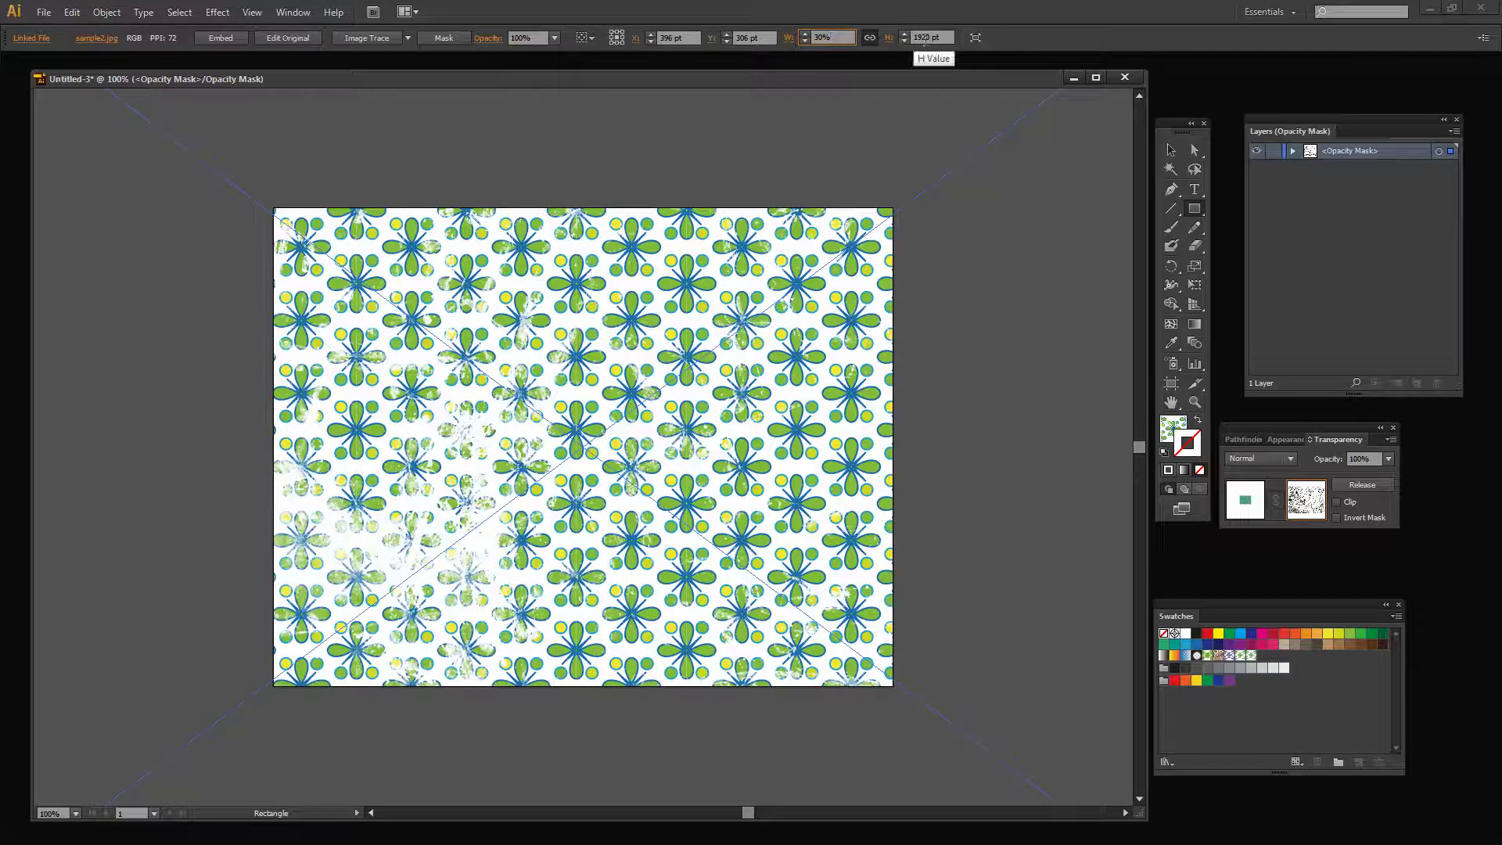
pyautogui.press('Tab')
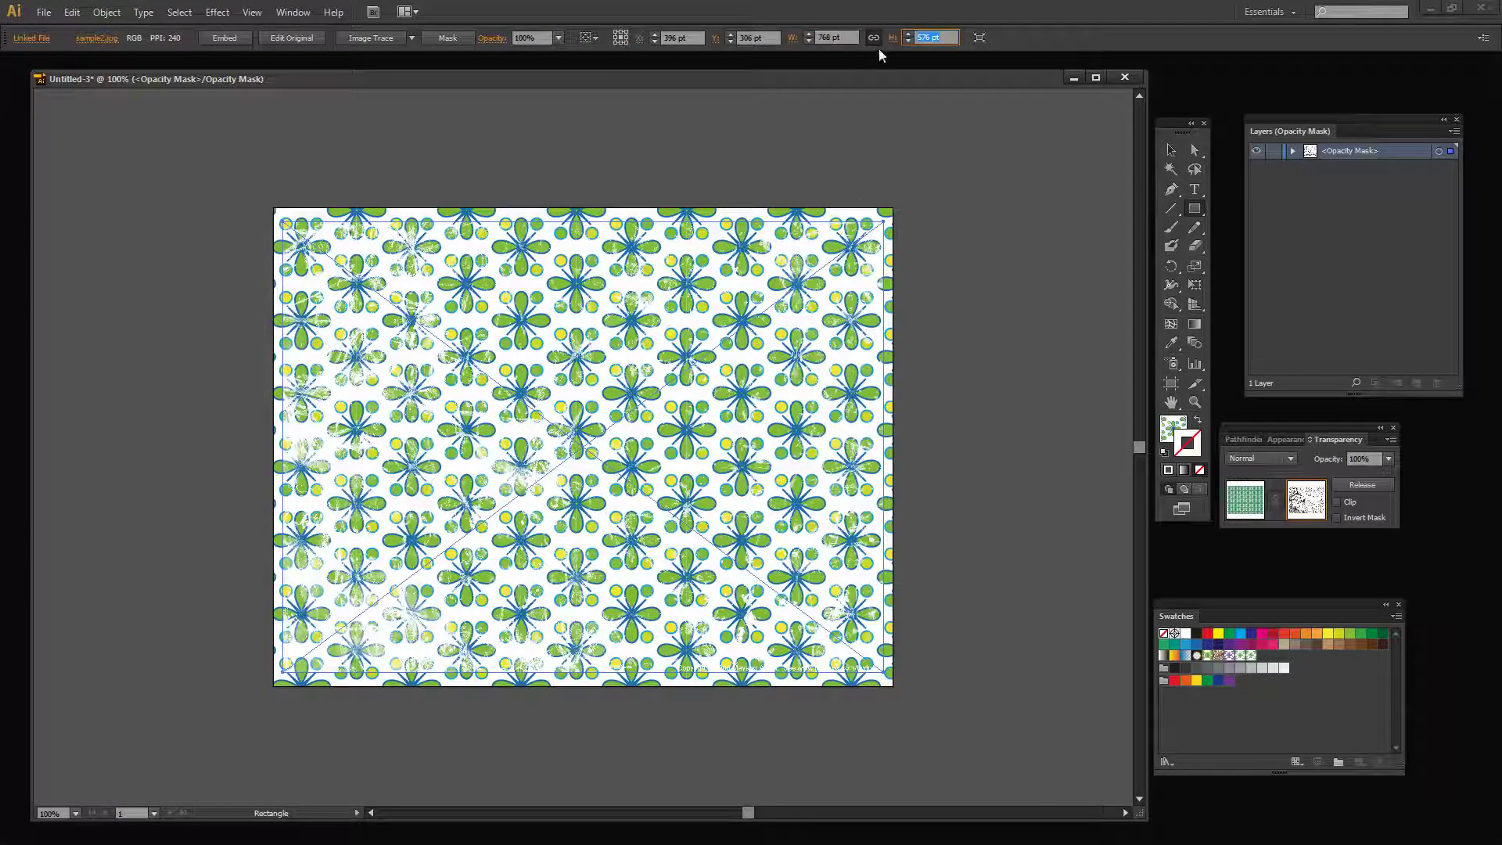
# Drag the texture's corners out to about 730 × 620 pt, covering most of the artboard
pyautogui.click(1171, 149)
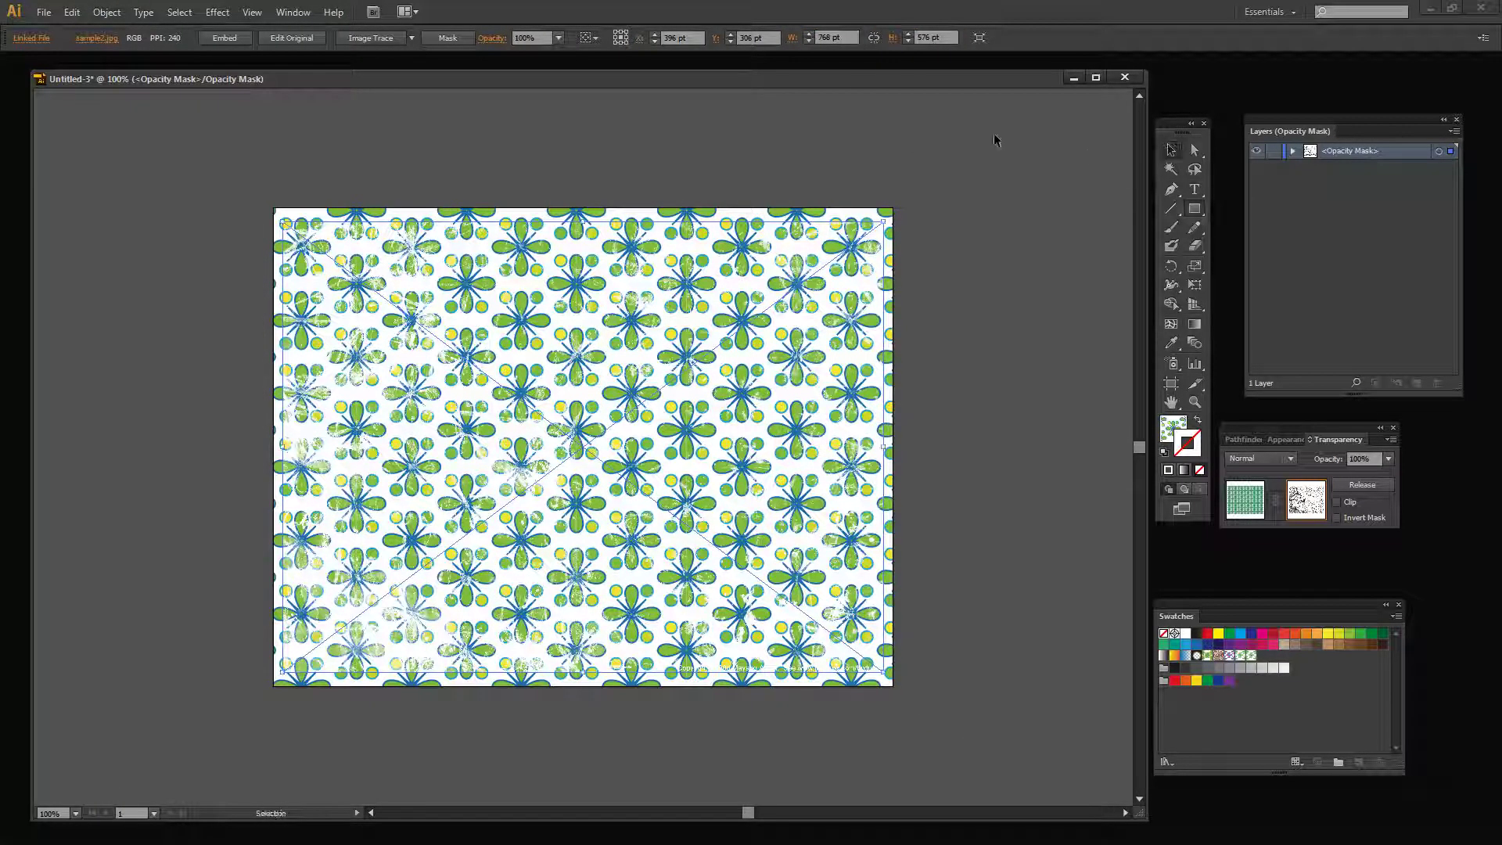
pyautogui.moveTo(883, 221); pyautogui.dragTo(896, 205)
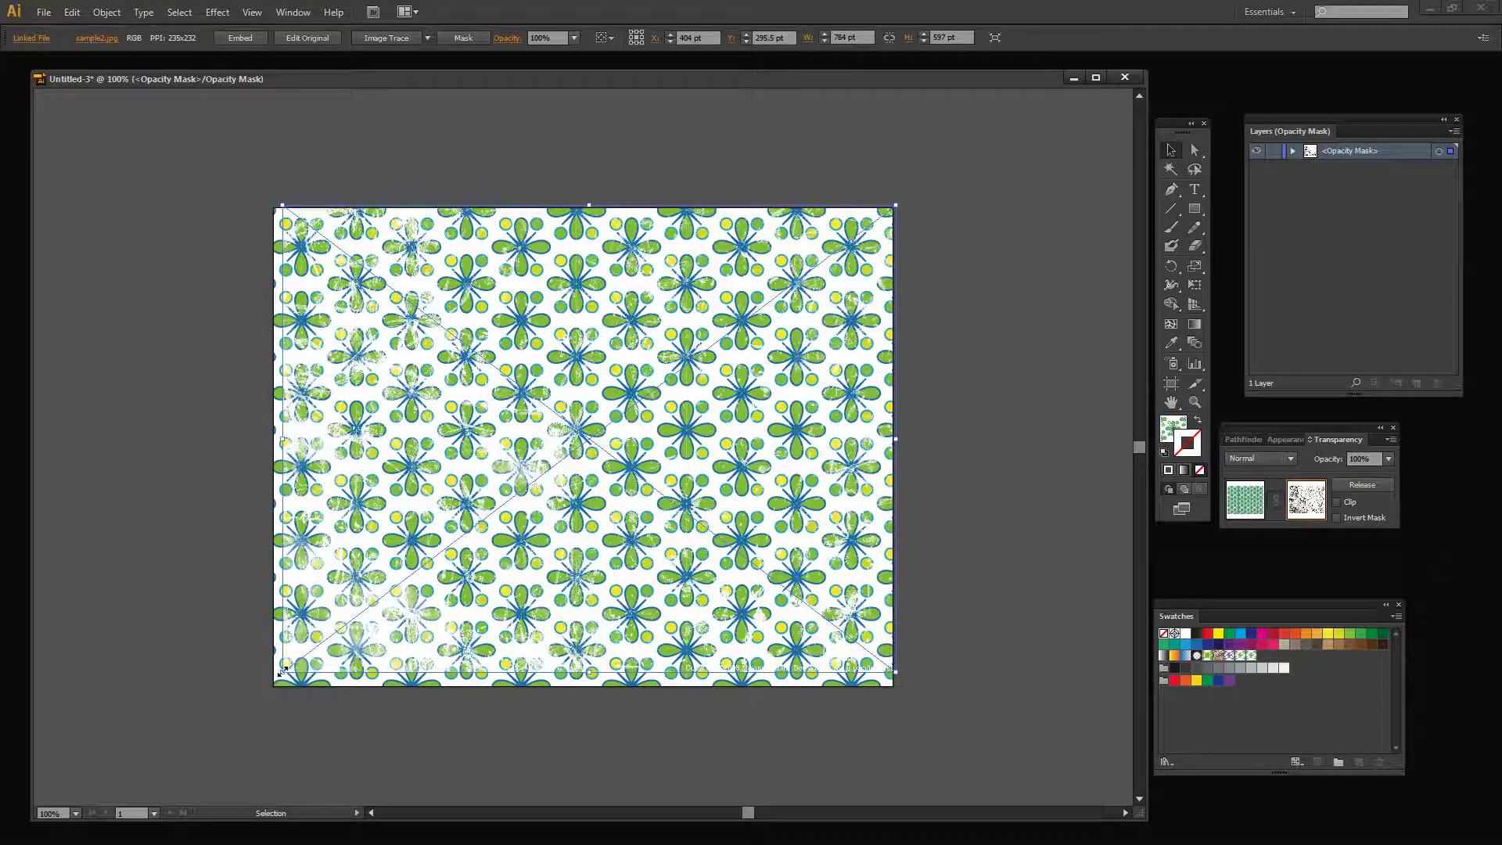
pyautogui.moveTo(284, 672); pyautogui.dragTo(325, 689)
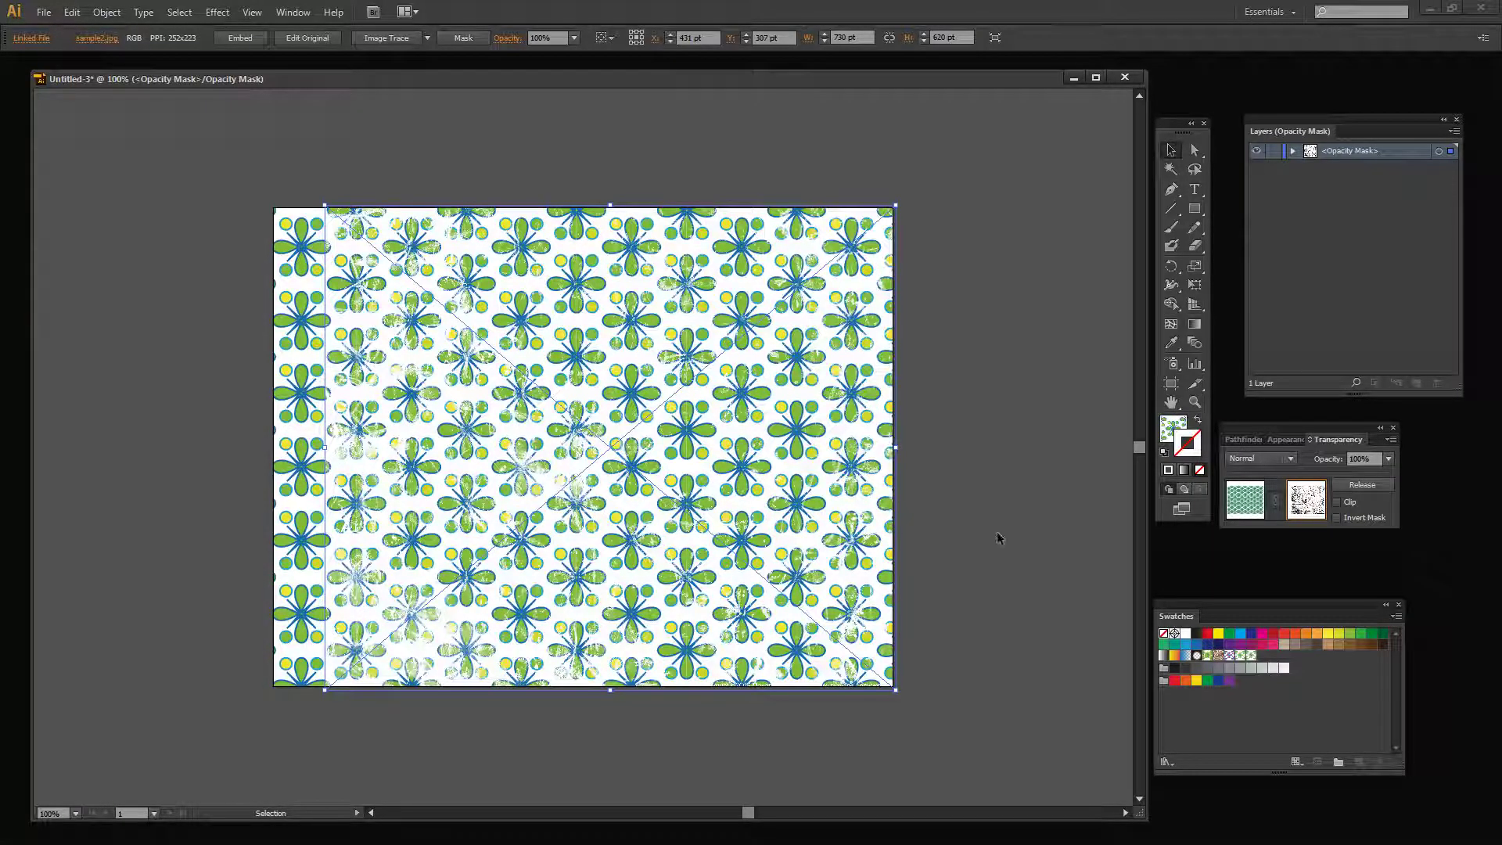
# Toggle Invert Mask on and back off, then return to the artwork from mask editing
pyautogui.click(1336, 518)
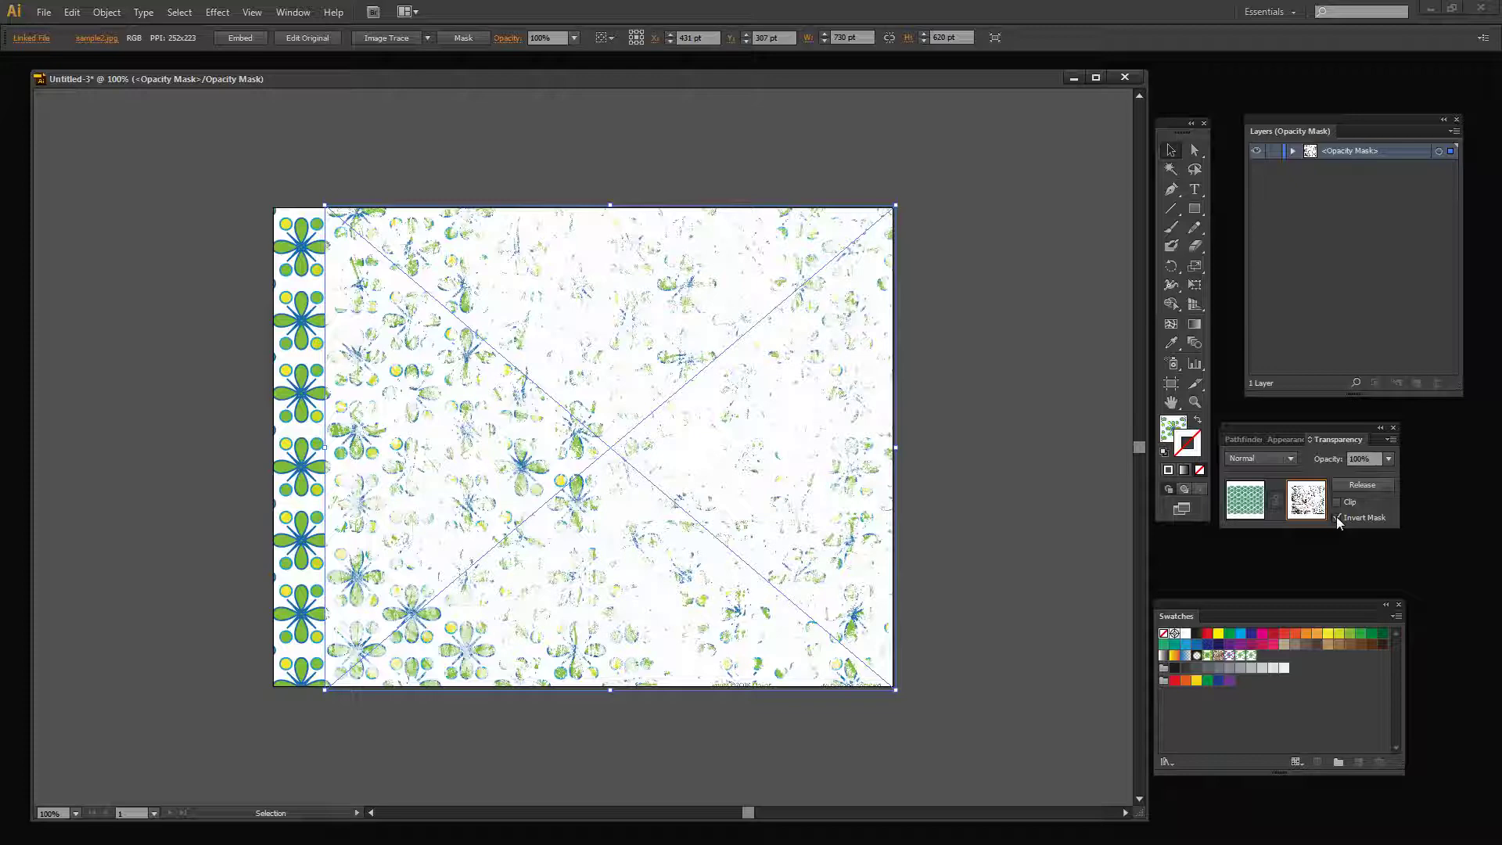
pyautogui.click(1336, 518)
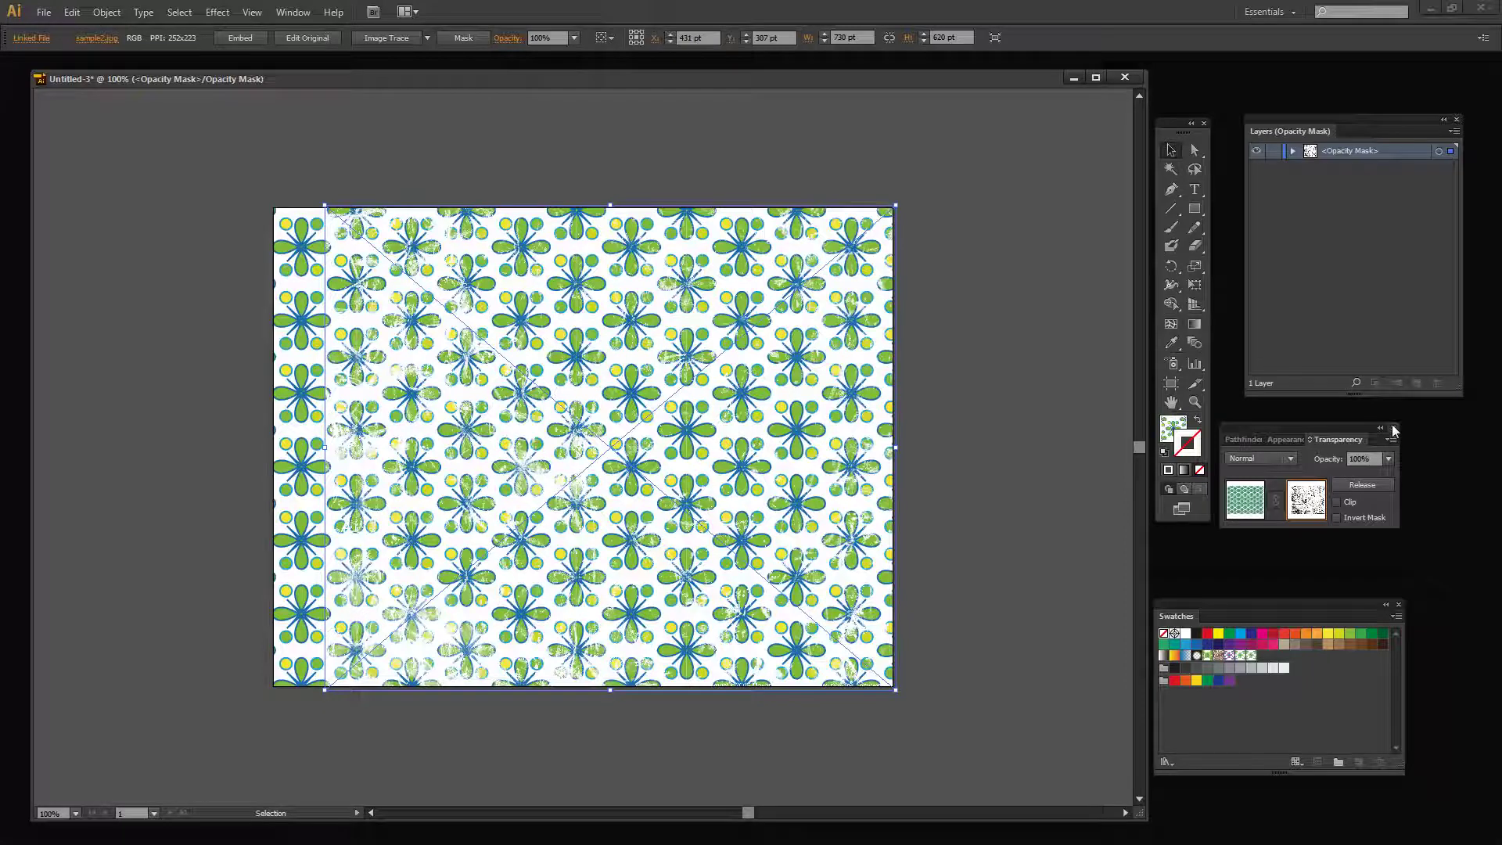
pyautogui.click(1245, 500)
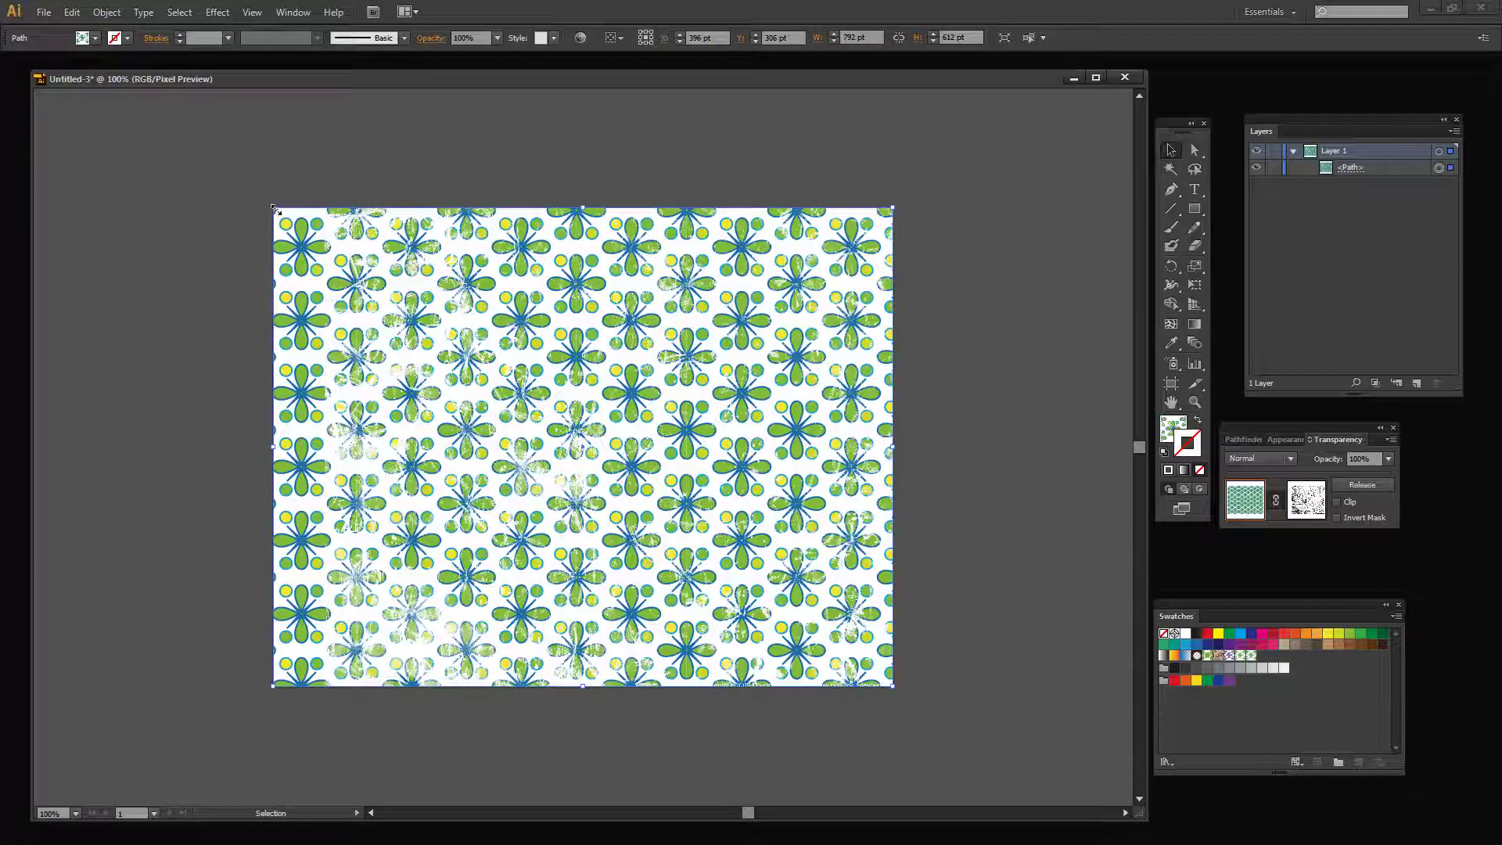
pyautogui.moveTo(274, 208); pyautogui.dragTo(274, 360)
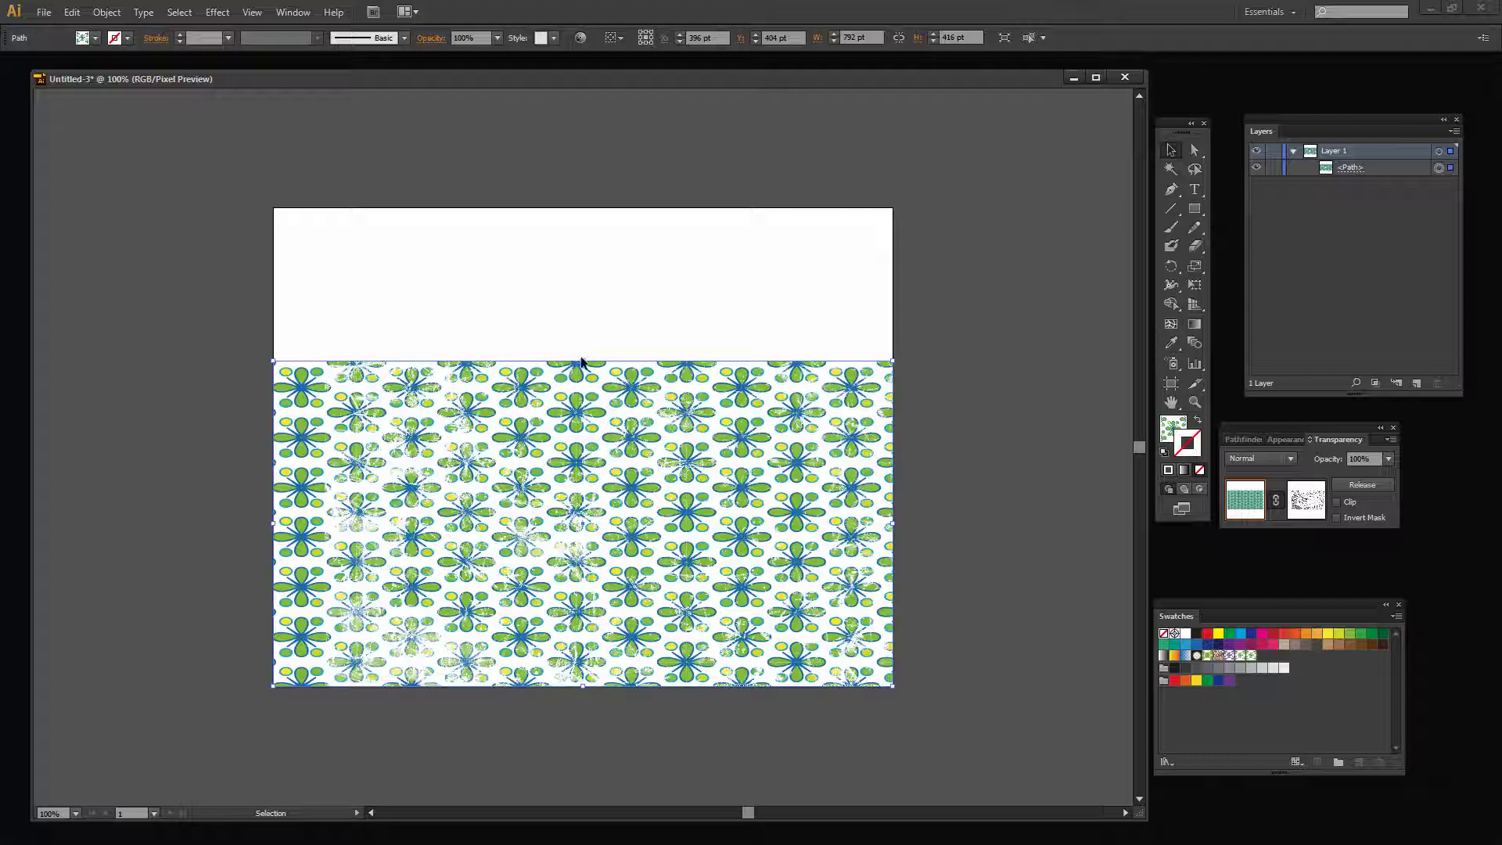
pyautogui.moveTo(583, 361); pyautogui.dragTo(584, 208)
pyautogui.moveTo(378, 333); pyautogui.dragTo(384, 323)
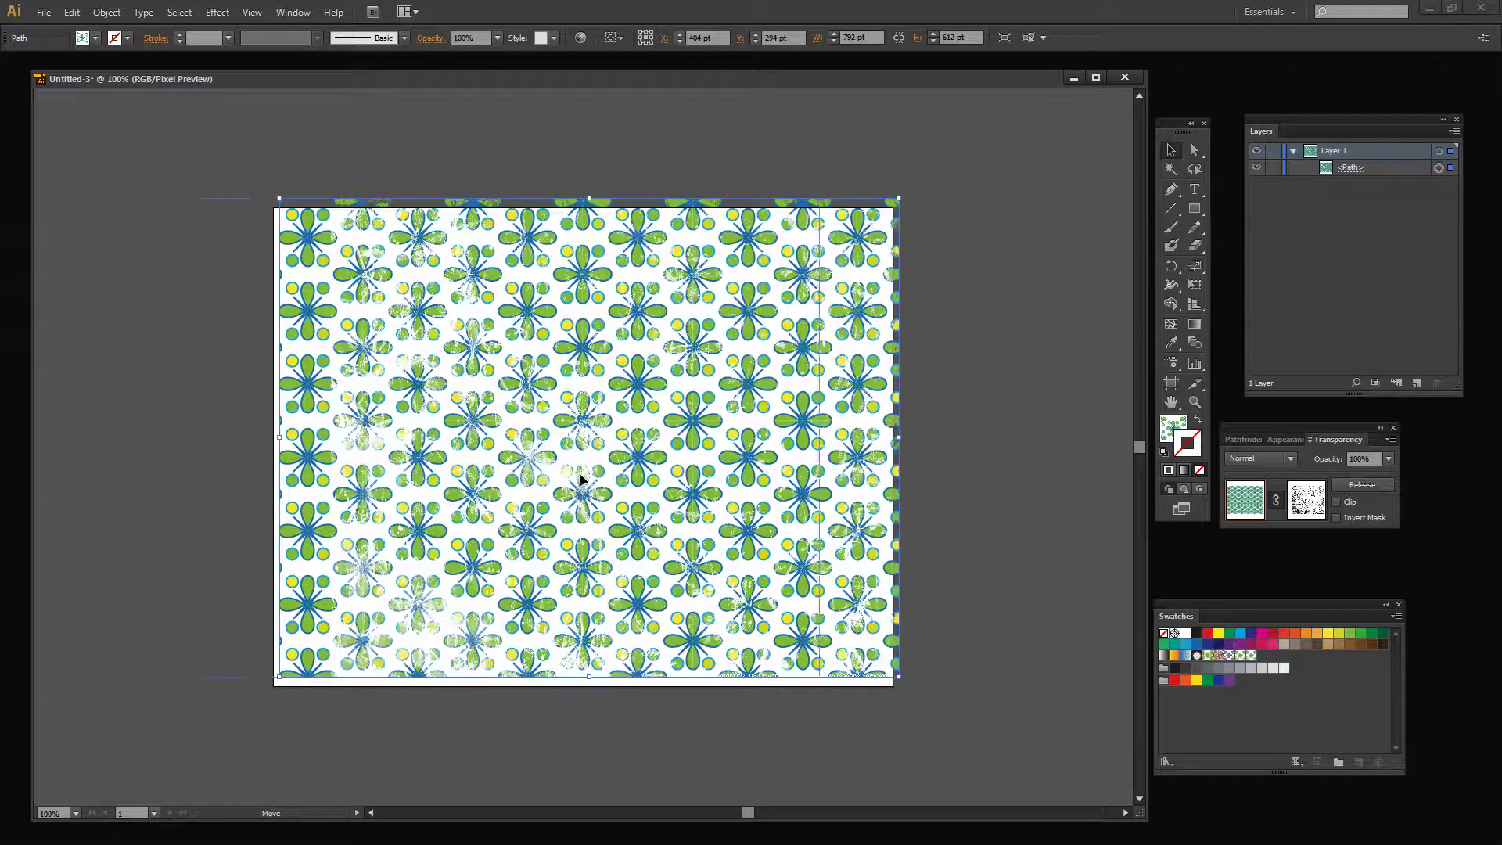
pyautogui.moveTo(718, 451)
pyautogui.mouseDown()
pyautogui.moveTo(614, 454)
pyautogui.moveTo(745, 461)
pyautogui.mouseUp()
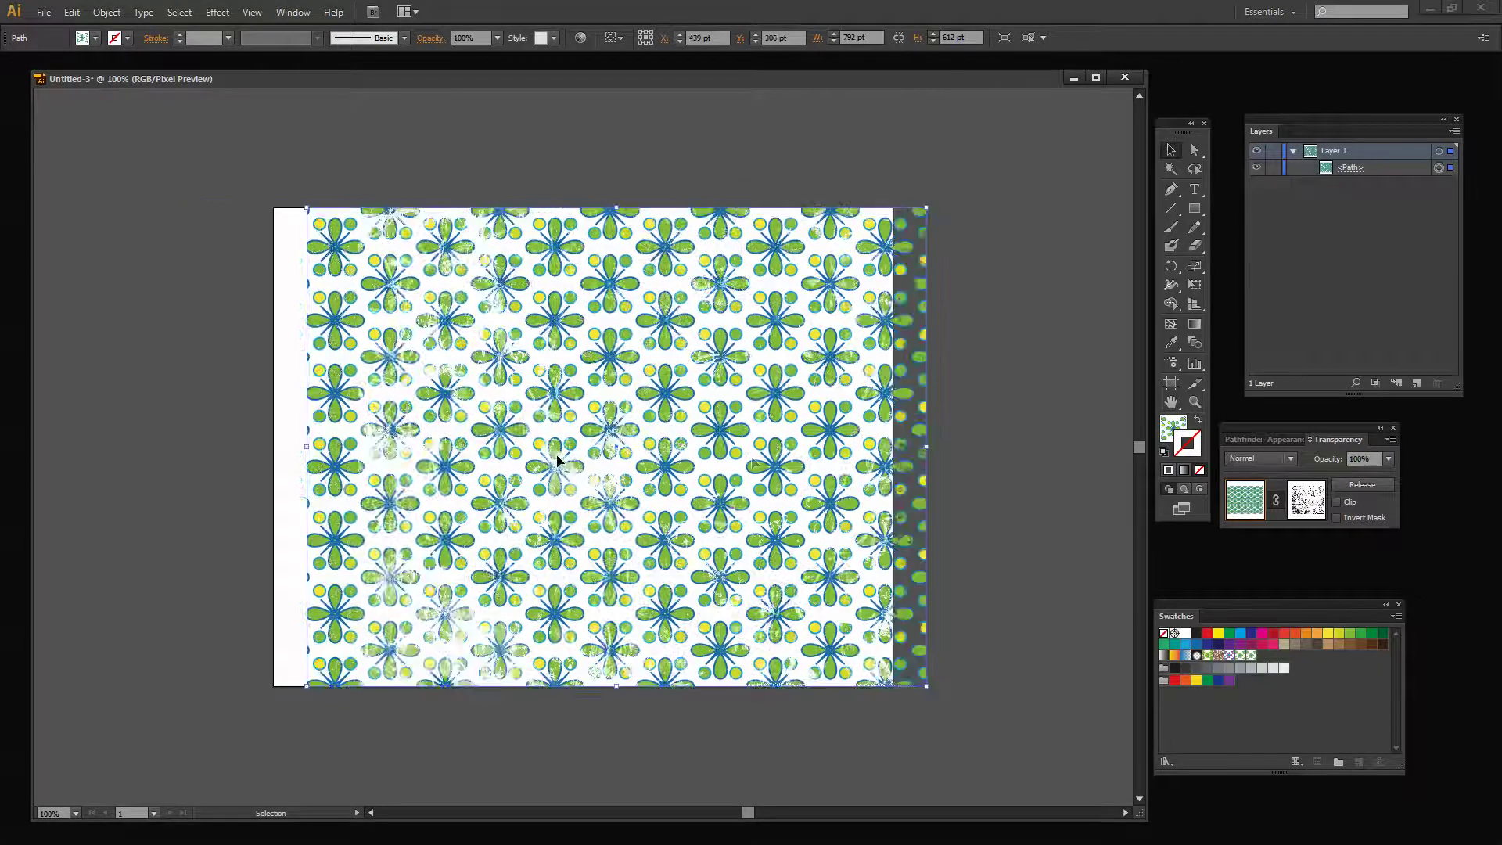
pyautogui.moveTo(527, 457); pyautogui.dragTo(514, 429)
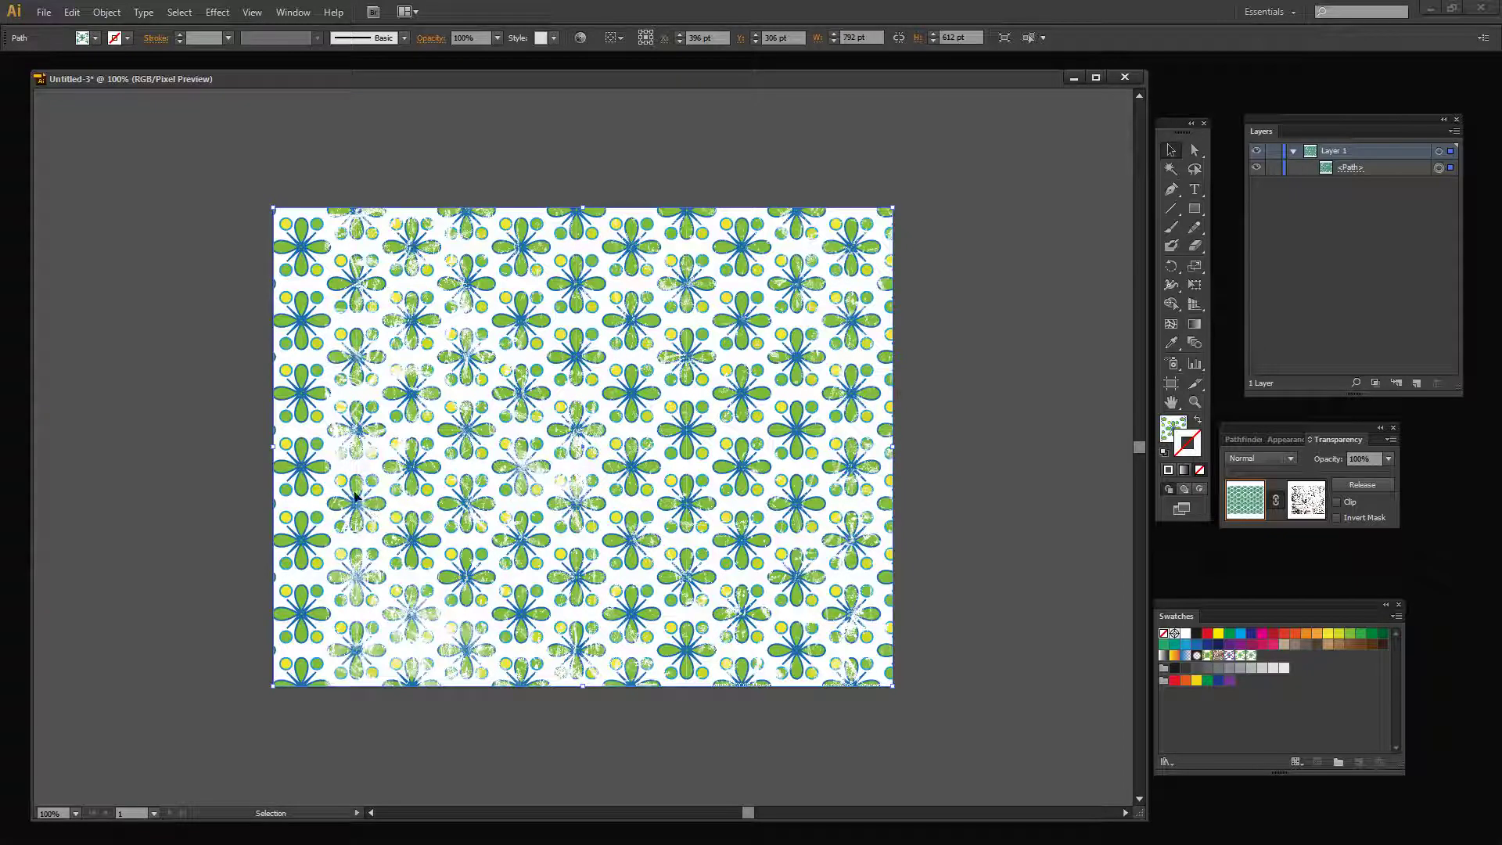
pyautogui.moveTo(409, 509)
pyautogui.mouseDown()
pyautogui.moveTo(426, 509)
pyautogui.moveTo(415, 519)
pyautogui.mouseUp()
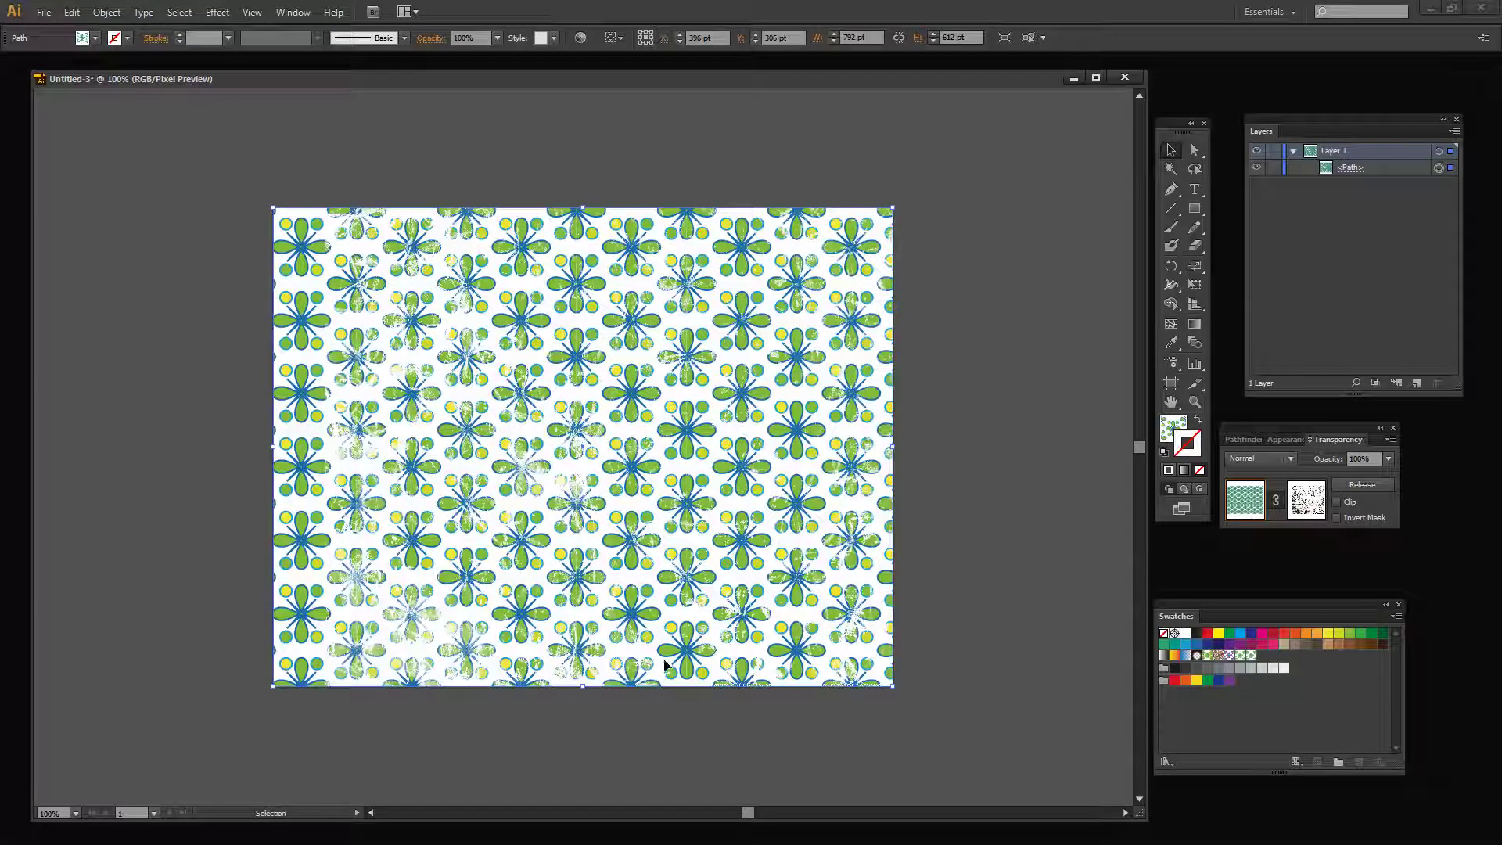